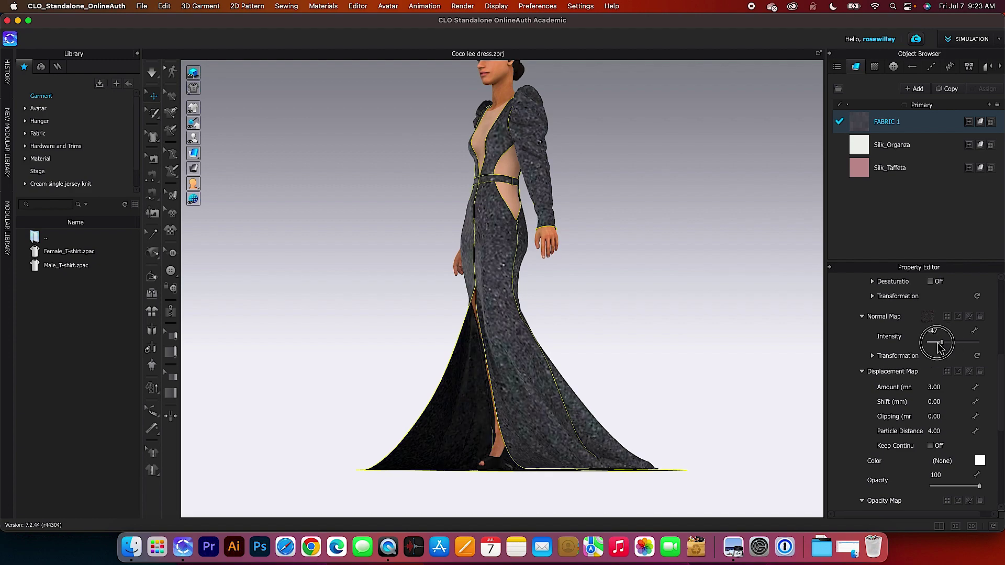
Step: Recolour the Silk_Taffeta fabric of the back neckline binding to a skin-tone beige
click(588, 292)
right_drag(588, 291, 628, 236)
scroll(664, 206, up, 5)
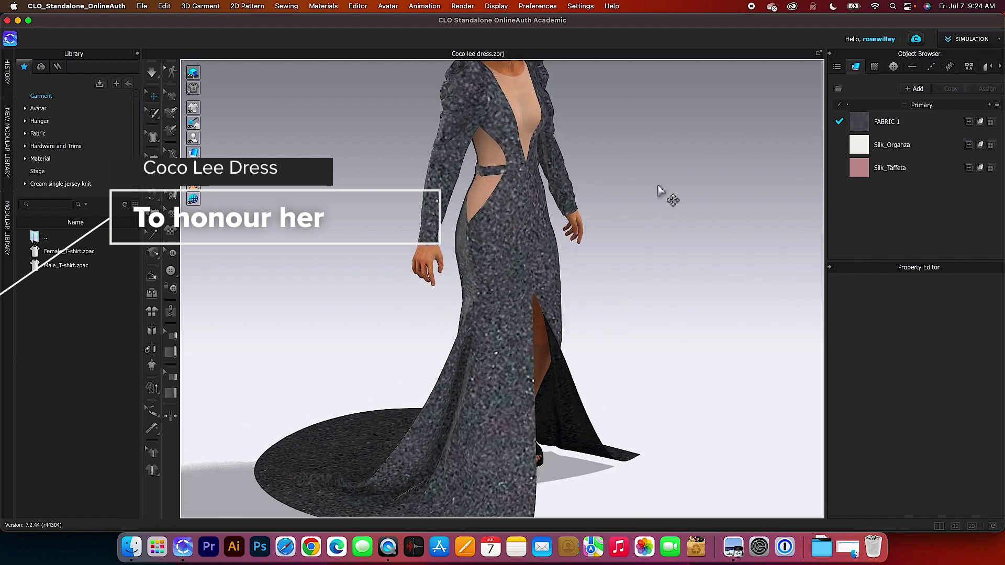
right_drag(505, 227, 382, 246)
click(398, 169)
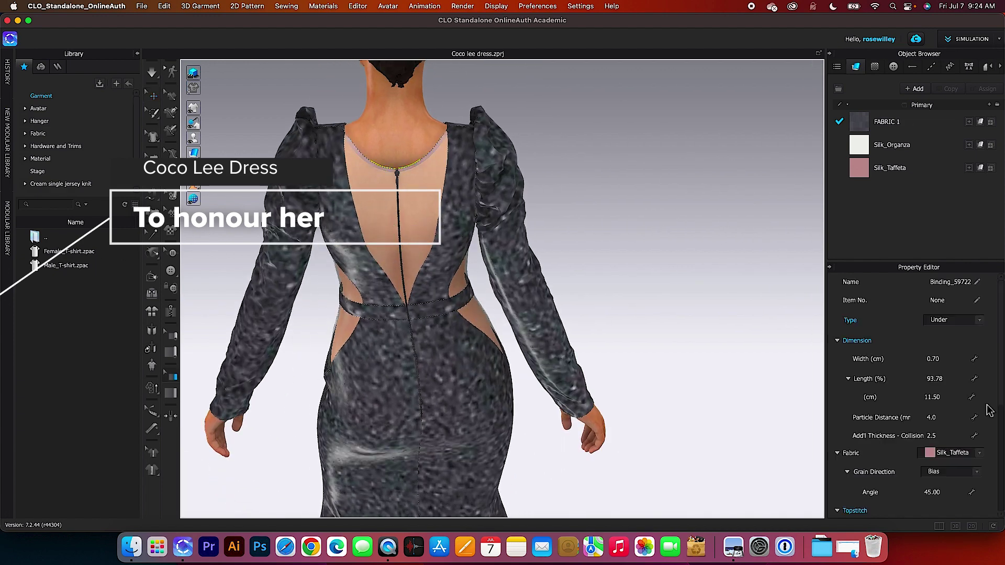
click(971, 463)
click(980, 461)
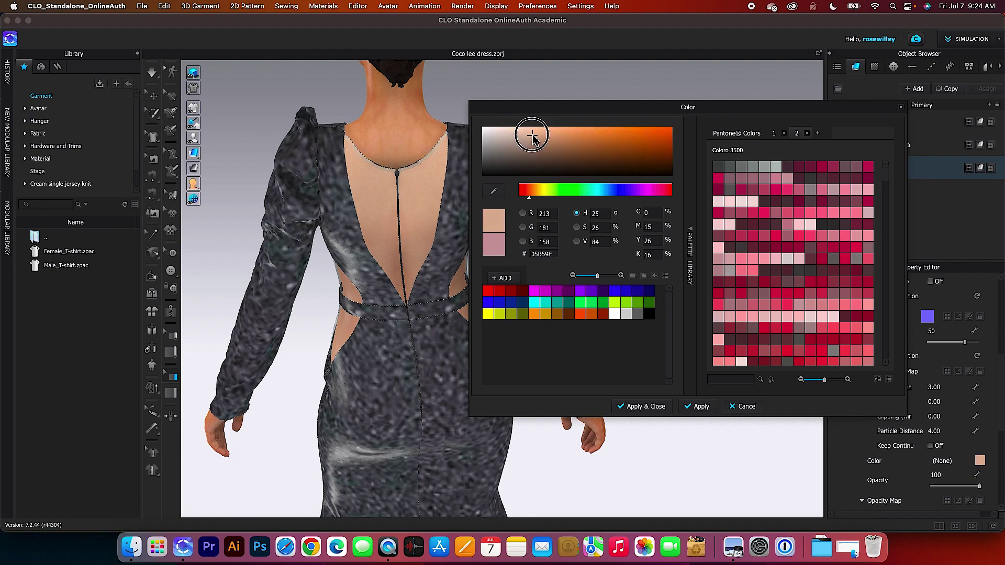
key(Return)
click(628, 143)
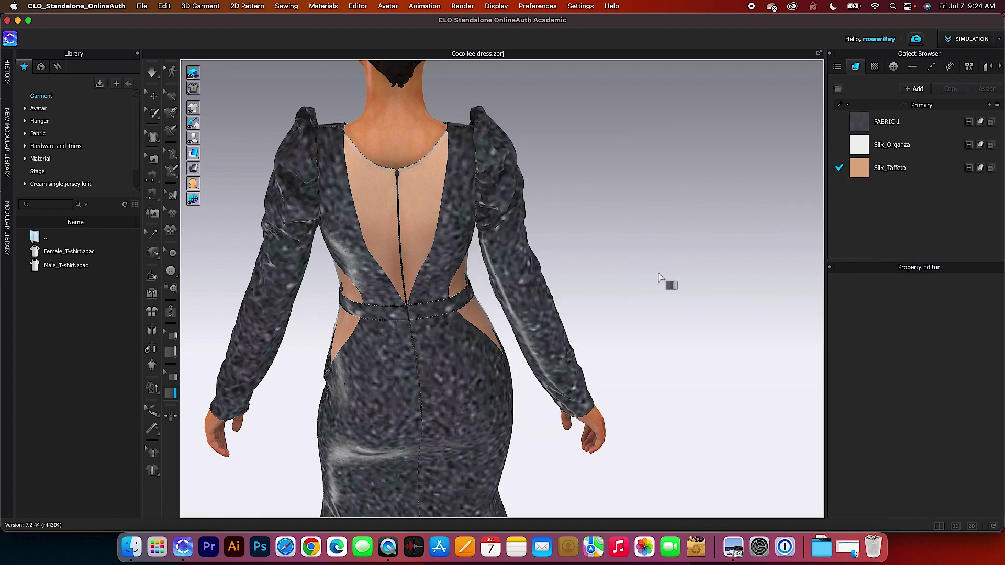
Step: Assign Silk_Taffeta to the front neckline binding and set the binding width to 0.70 cm
right_drag(667, 278, 431, 270)
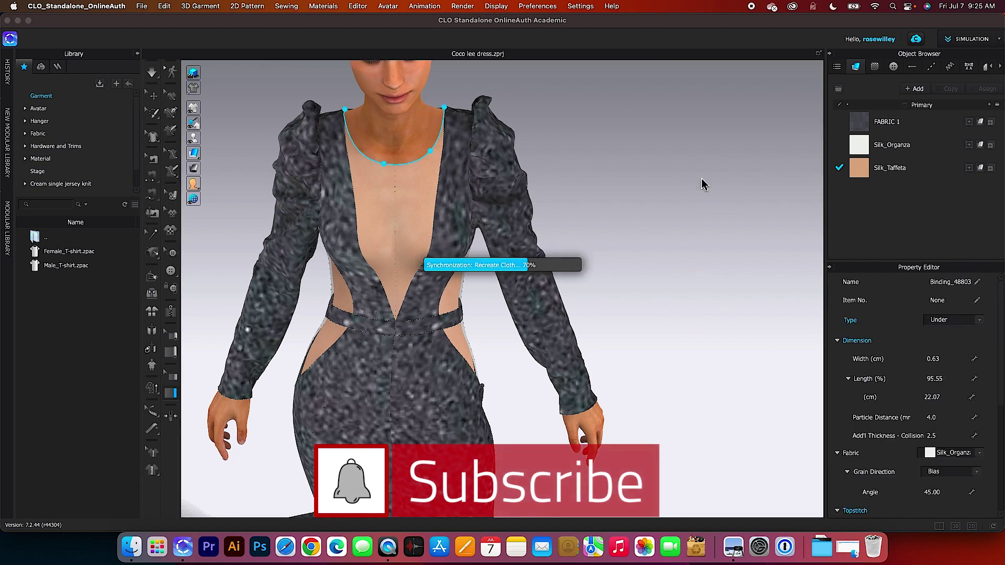
click(952, 453)
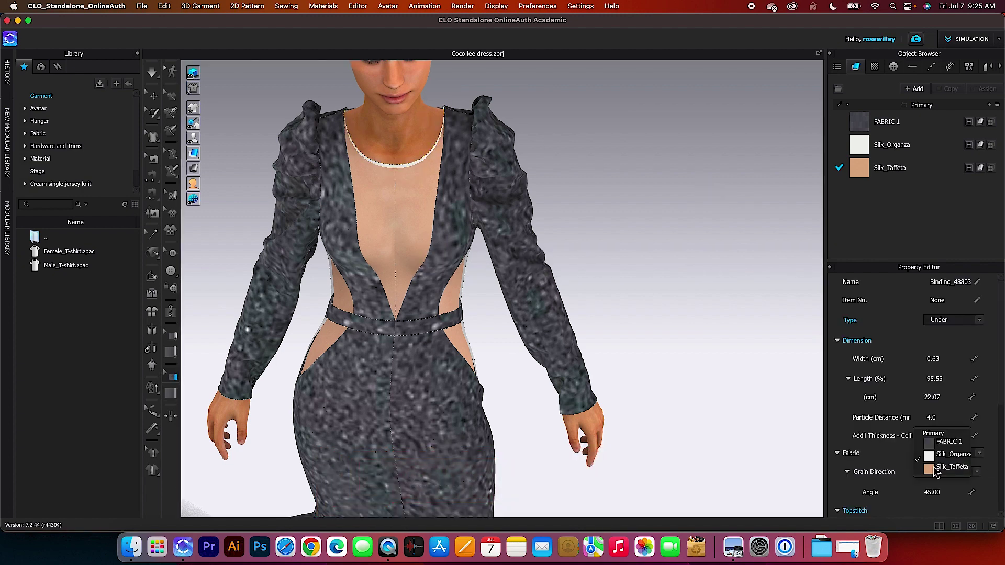
click(961, 360)
text(.7)
key(Return)
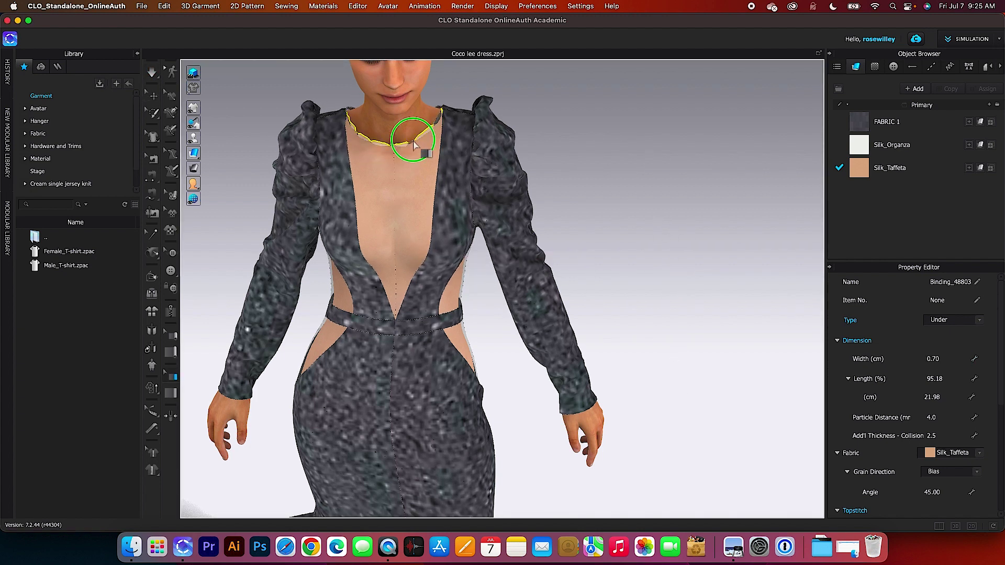
Step: Simulate the garment to test the front neckline binding and undo the result
key(q)
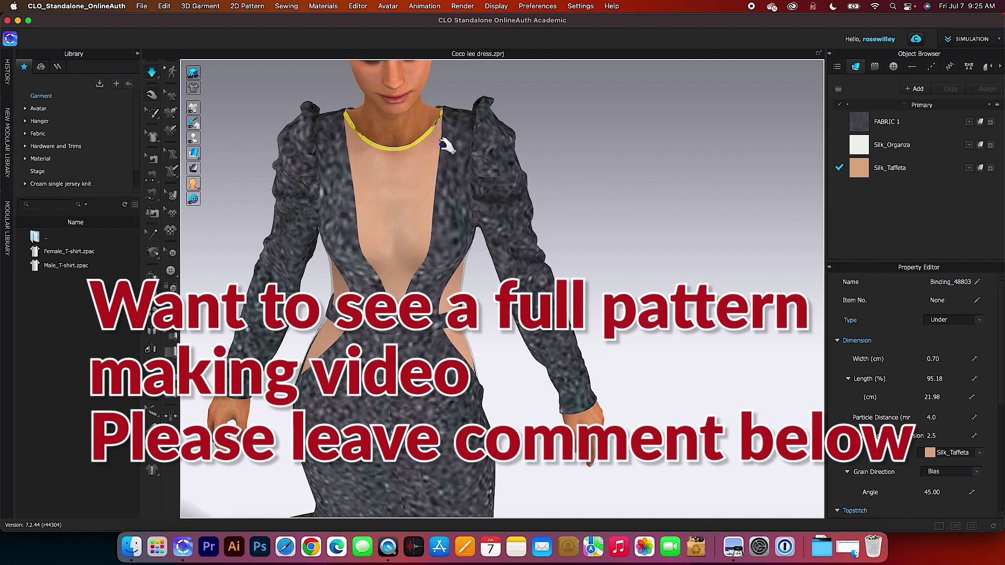
key(super+c)
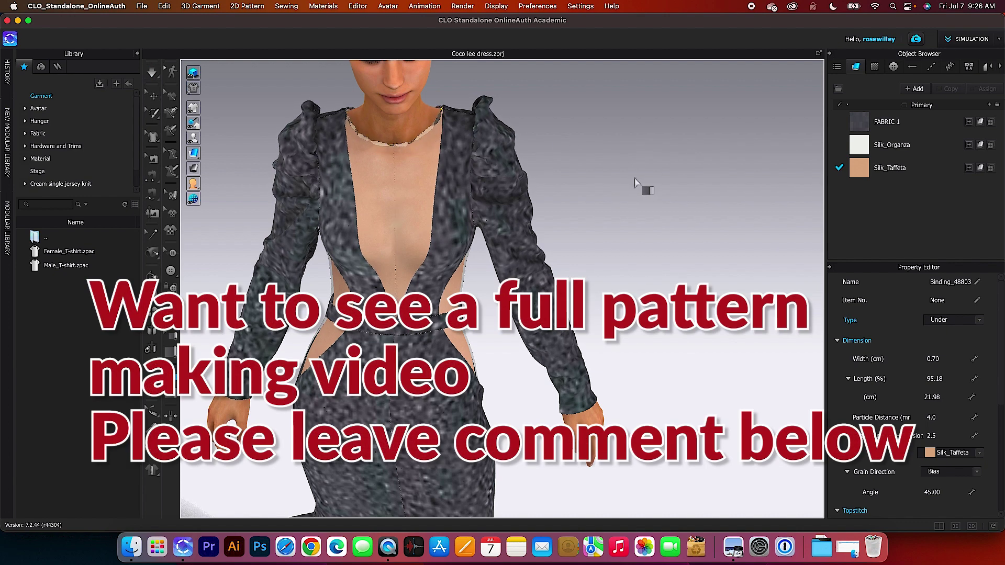
click(634, 182)
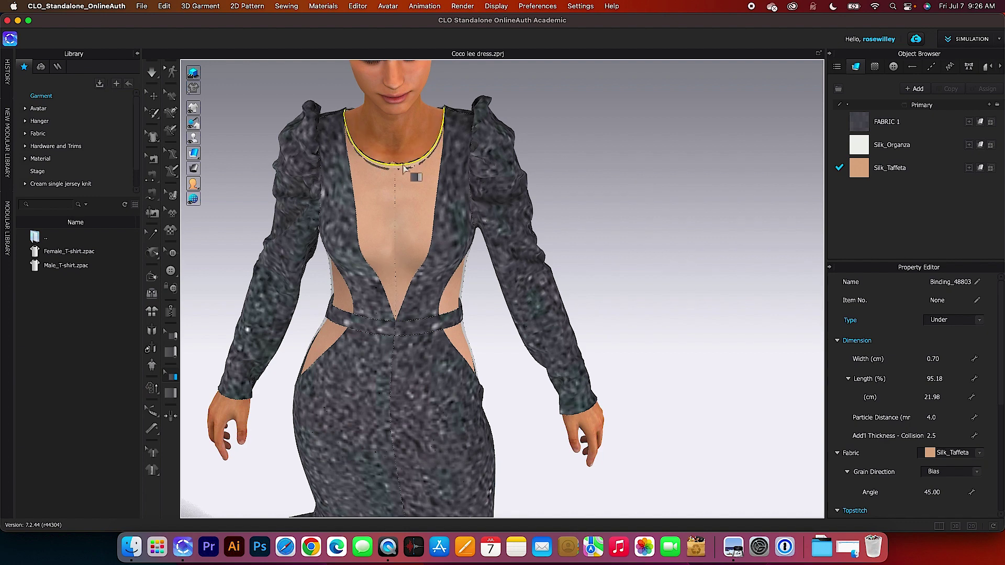
Step: Show the 3D garment and the 2D Pattern Window side by side
right_drag(680, 183, 523, 255)
key(2)
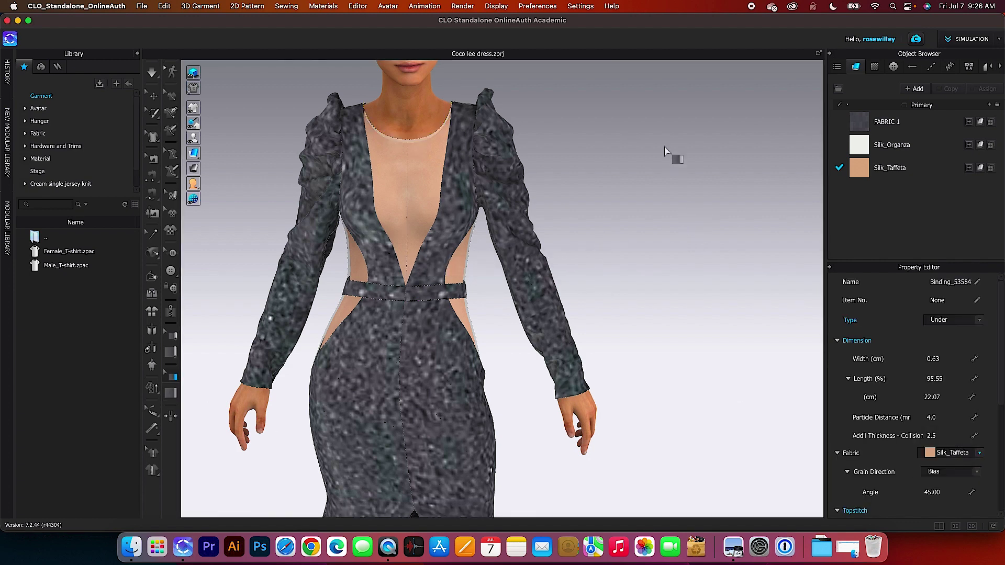
click(659, 164)
scroll(621, 341, down, 5)
click(956, 527)
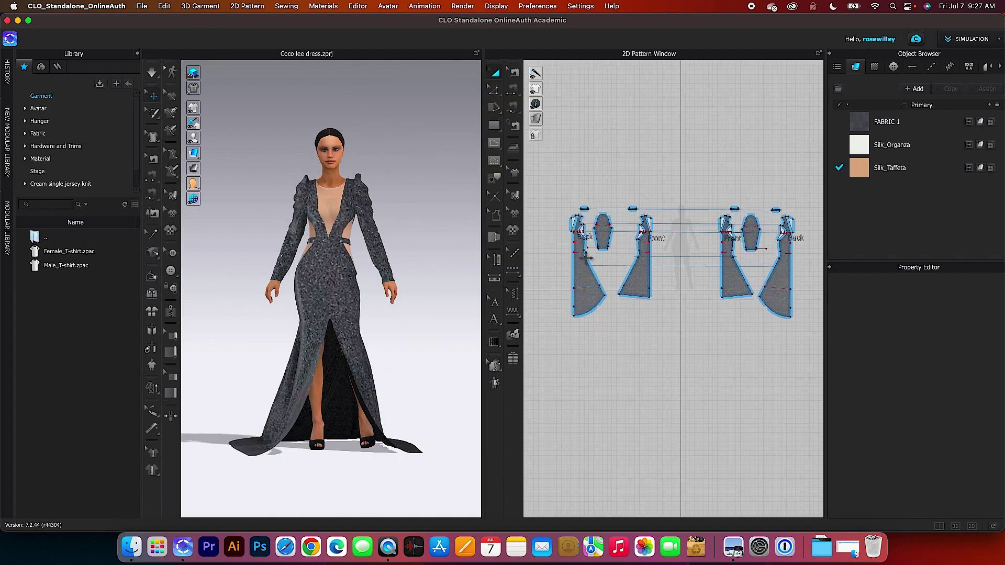
Step: Open the coco lee dress reference photos in Preview and compare the garment with them from several angles in a wider 3D window
right_drag(357, 479, 417, 476)
click(734, 547)
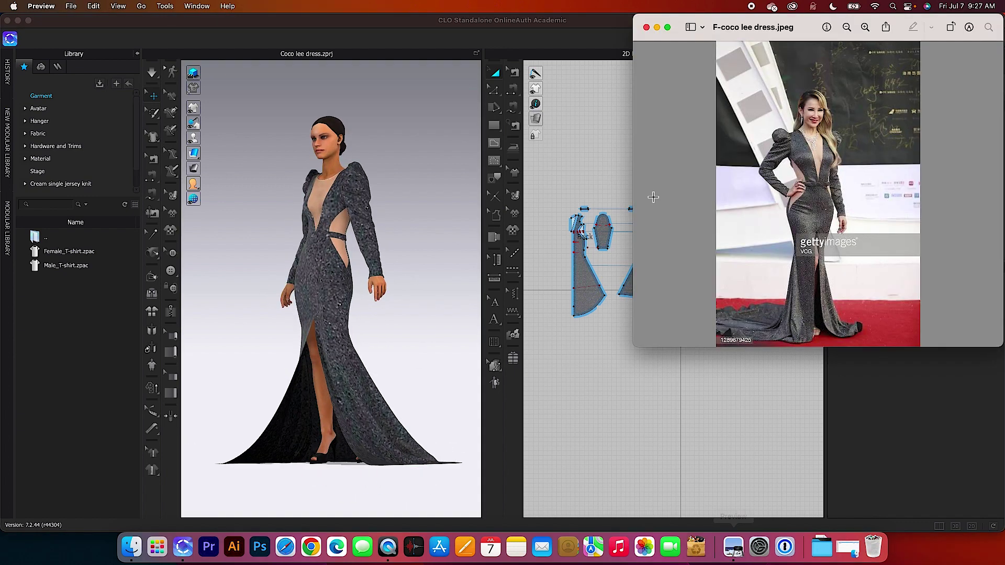
drag(456, 23, 498, 21)
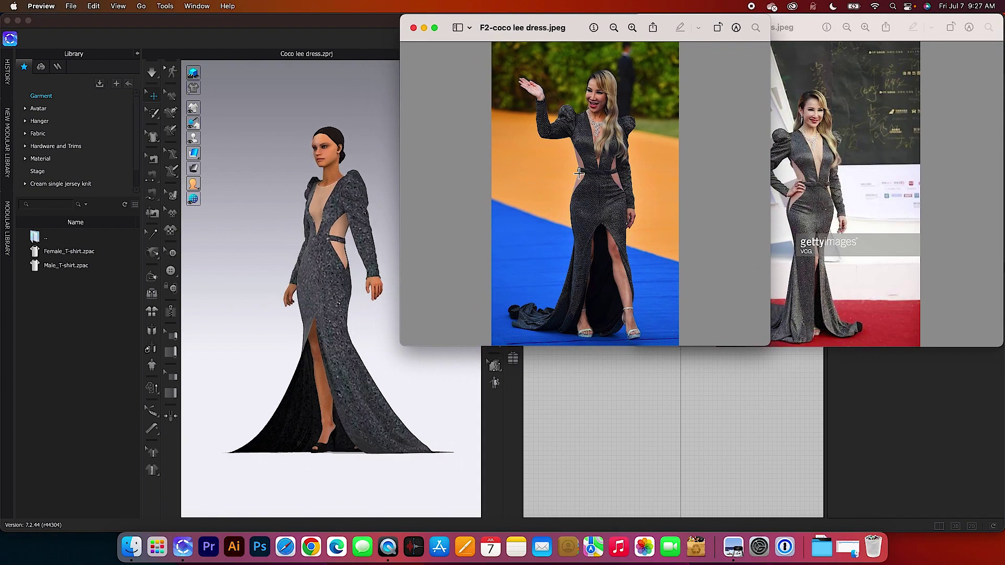
right_drag(274, 313, 253, 323)
scroll(315, 366, up, 5)
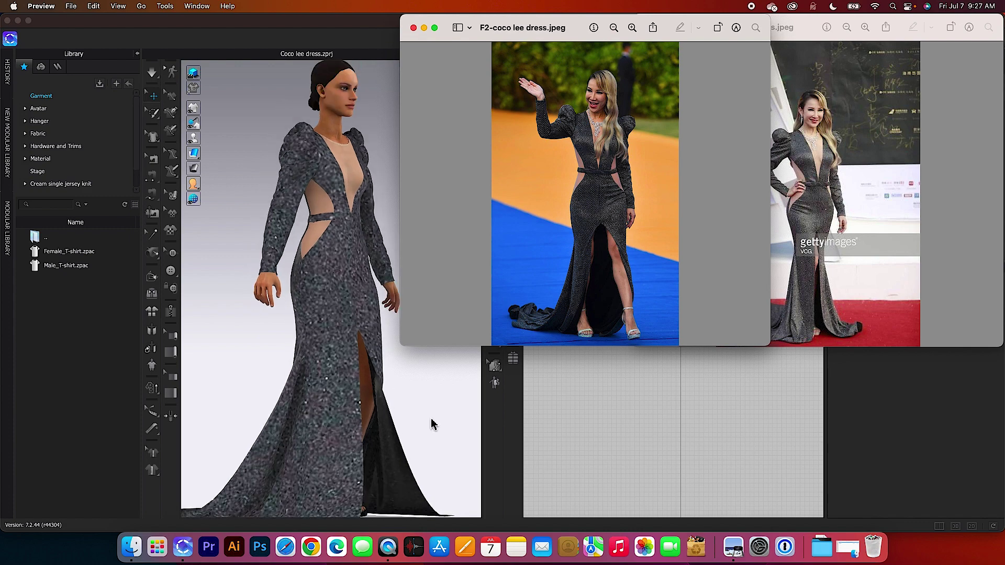
middle_drag(433, 419, 436, 390)
drag(484, 390, 599, 385)
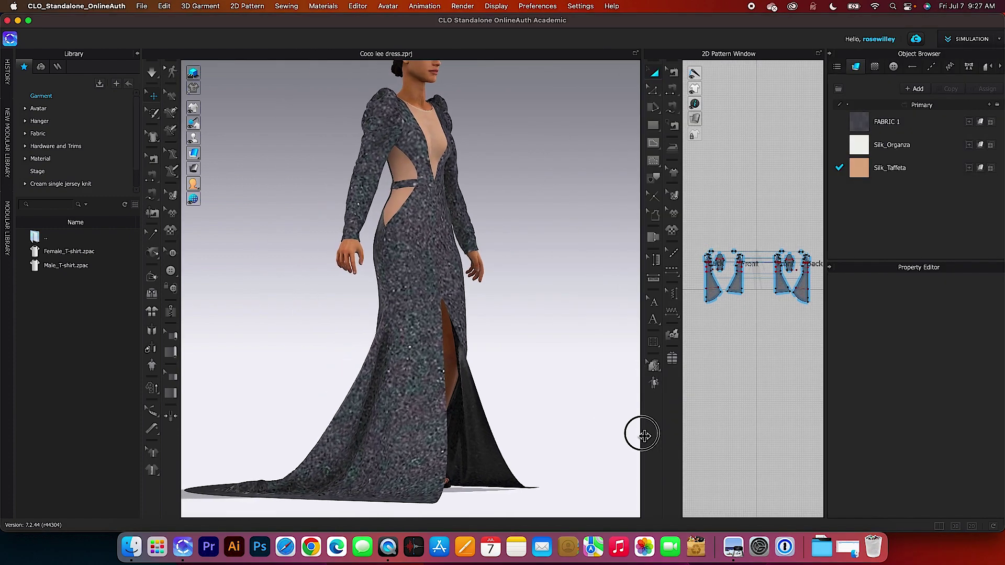
click(733, 547)
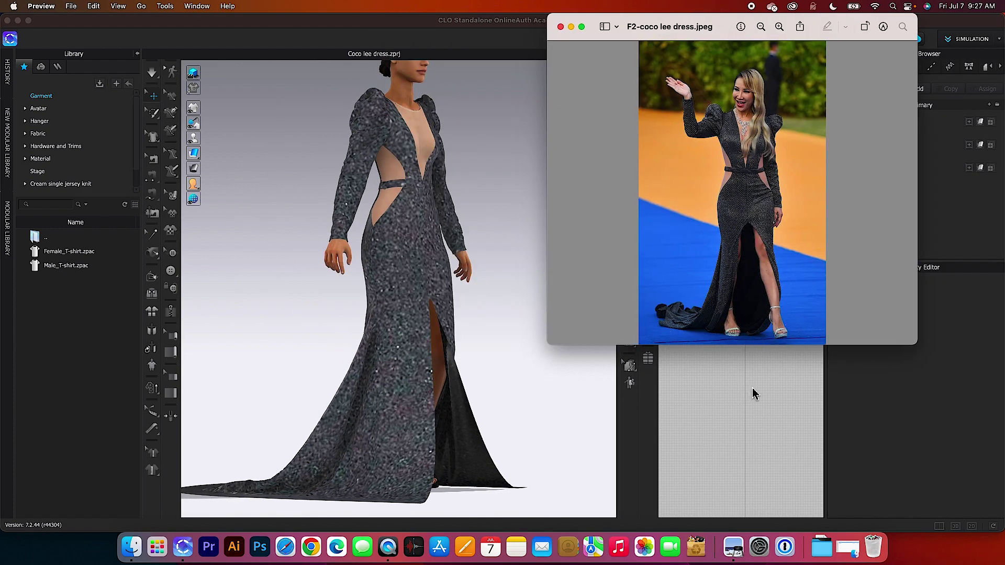
Step: Return to CLO, record a 5-second counterclockwise turntable video of the dress and save it as coco lee v.mp4
click(247, 29)
click(142, 5)
mouse_move(209, 164)
click(247, 164)
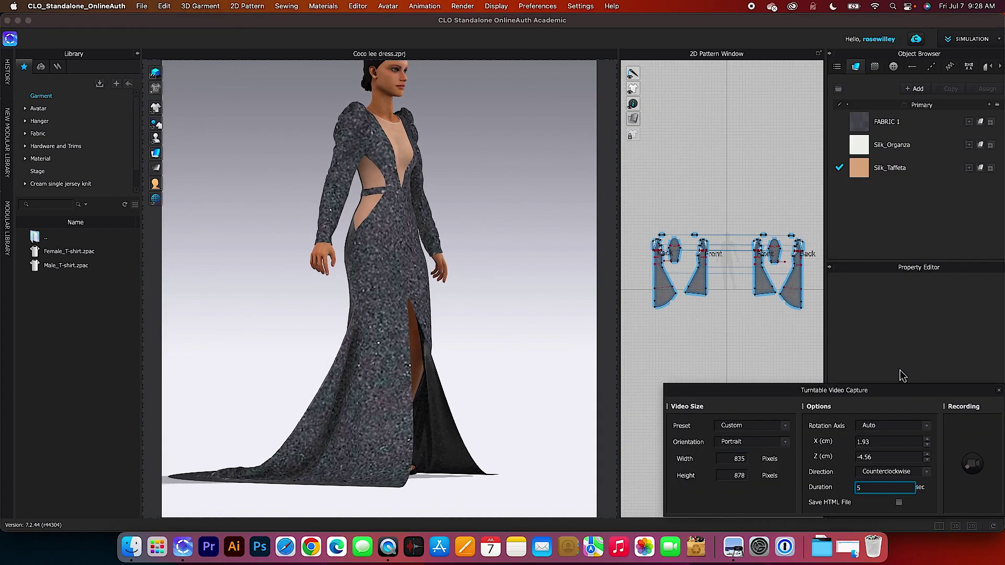
click(969, 470)
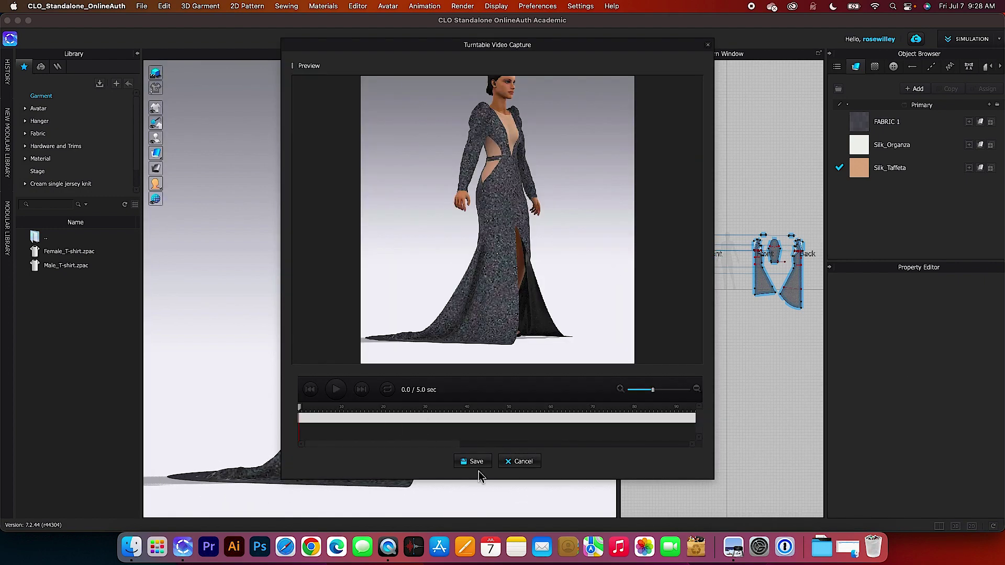
click(476, 462)
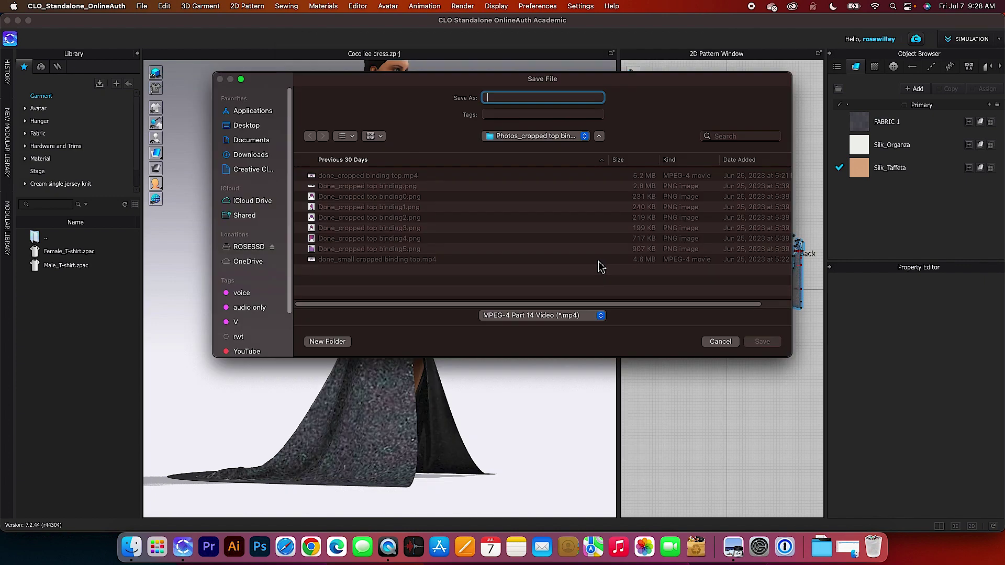
click(761, 343)
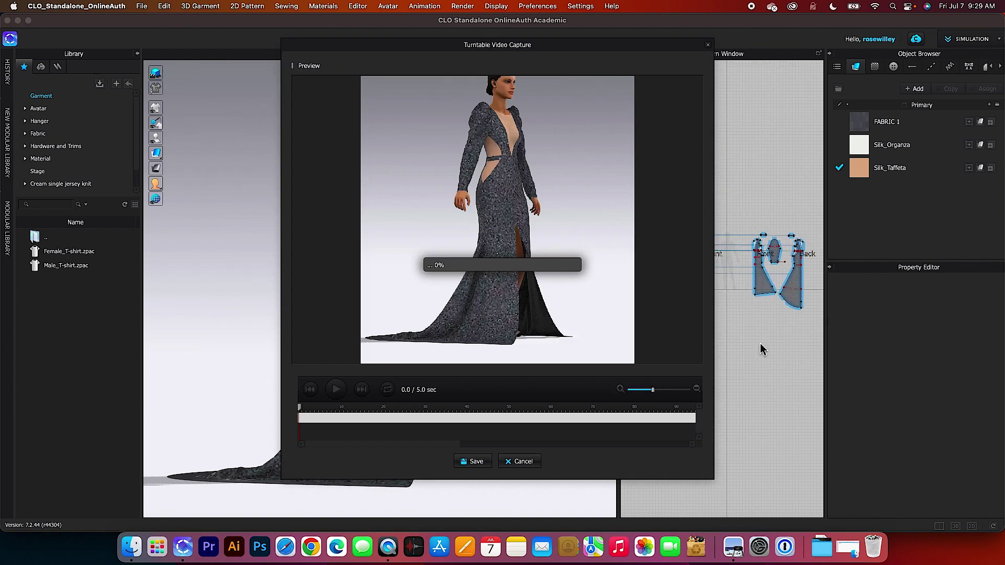
Step: Record a second 5-second turntable video starting from the dress's opposite side and save it as an MP4
right_drag(545, 348, 419, 358)
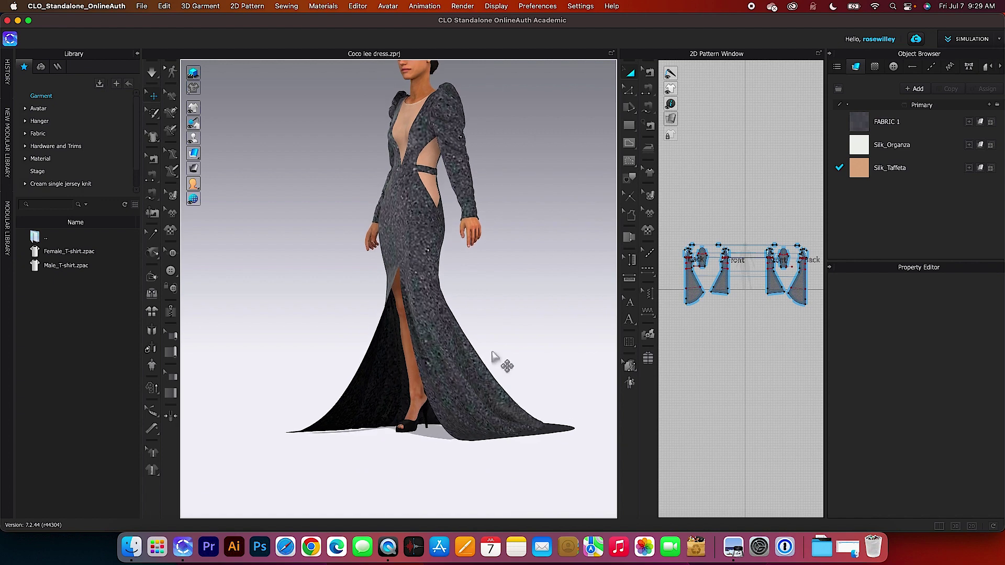
scroll(476, 359, up, 2)
mouse_move(474, 355)
right_down()
mouse_move(464, 348)
mouse_move(478, 353)
right_up()
scroll(466, 351, down, 1)
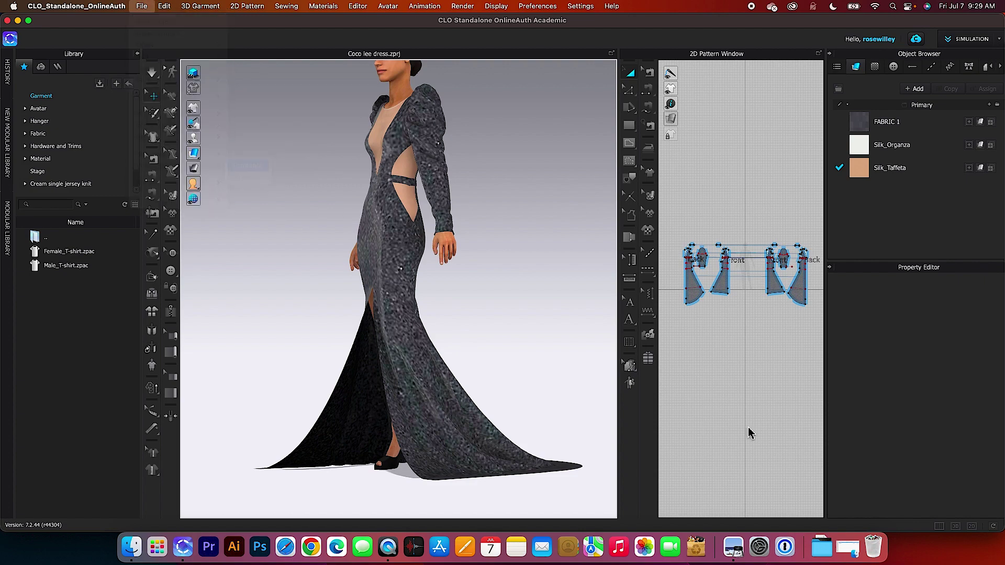
click(882, 491)
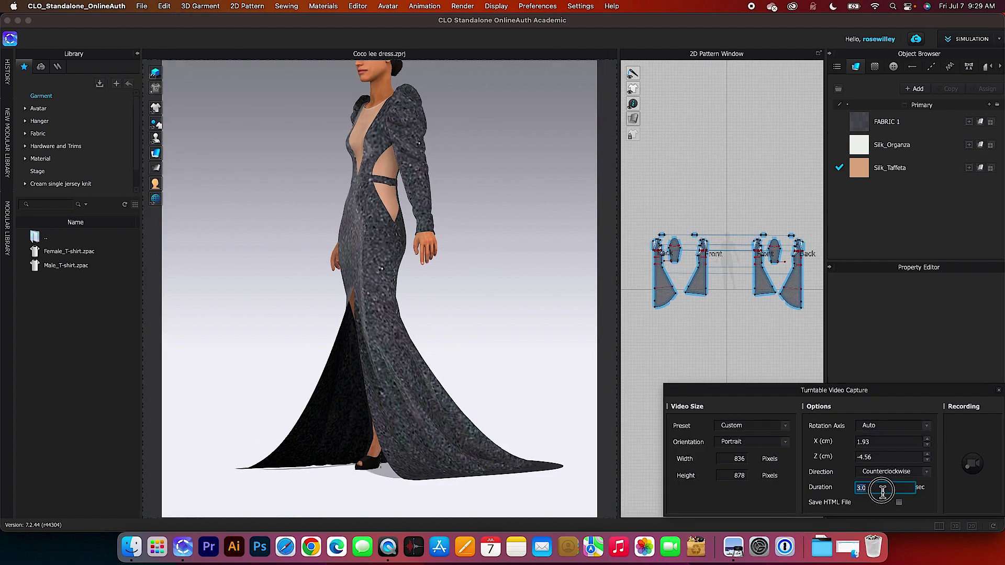
click(973, 464)
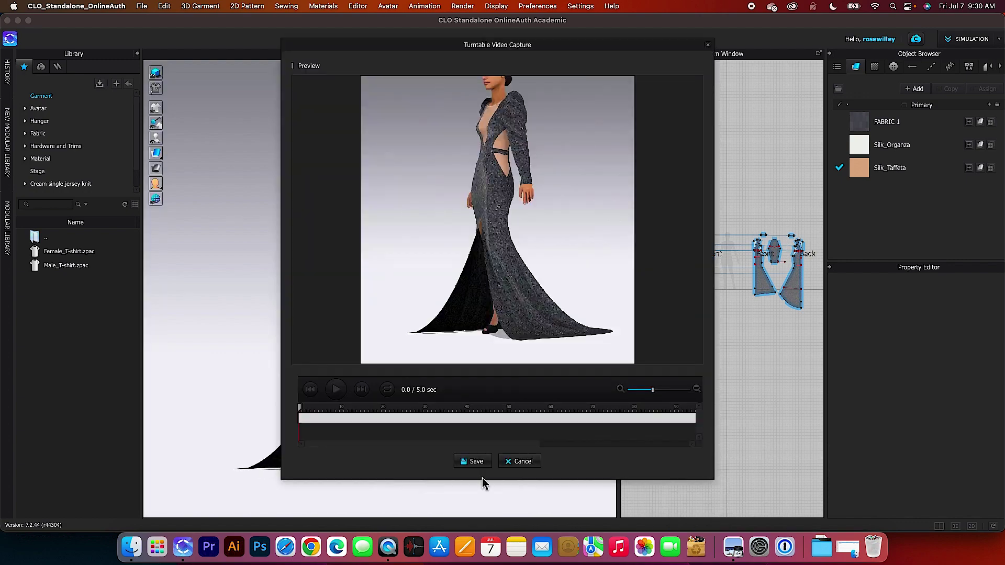
click(484, 465)
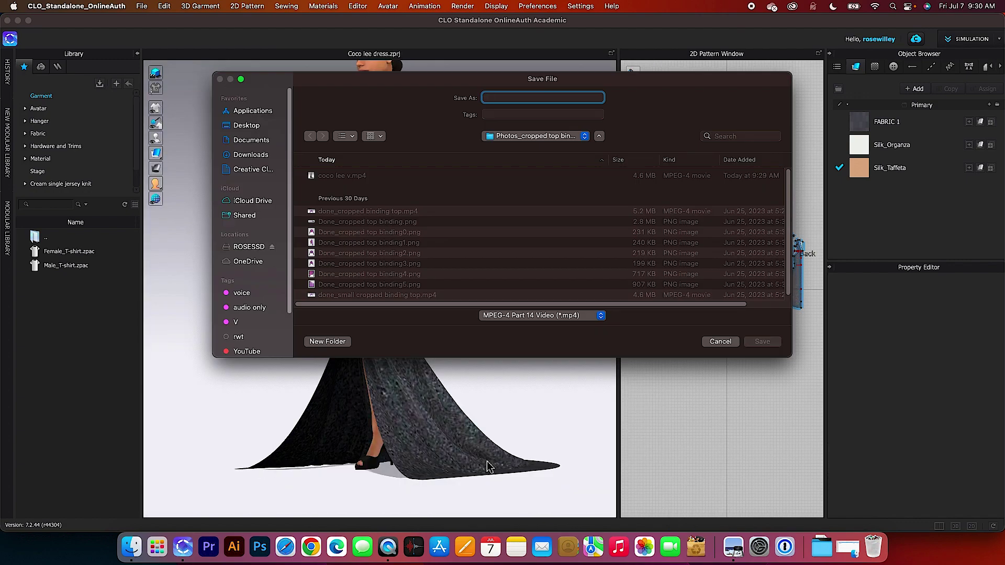
click(763, 341)
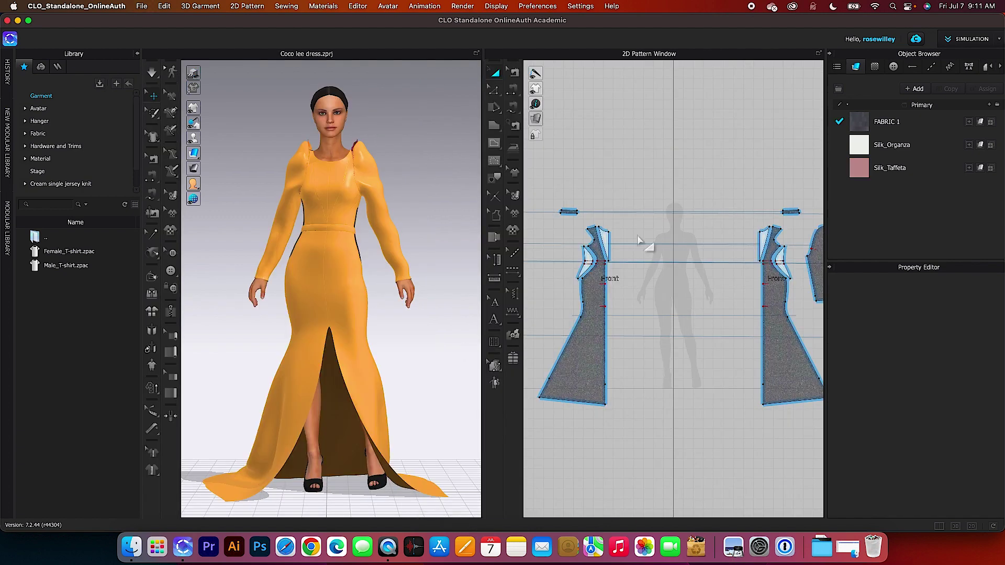
Step: Move the armhole curve point on the back panel 2.5 cm horizontally outward
scroll(639, 239, down, 2)
scroll(602, 262, up, 8)
key(z)
click(578, 270)
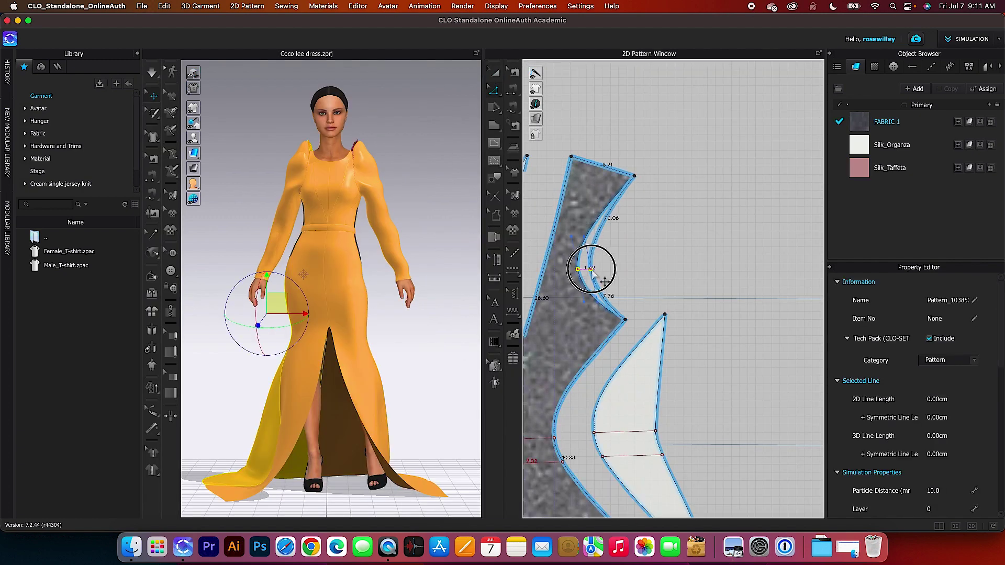
right_click(598, 271)
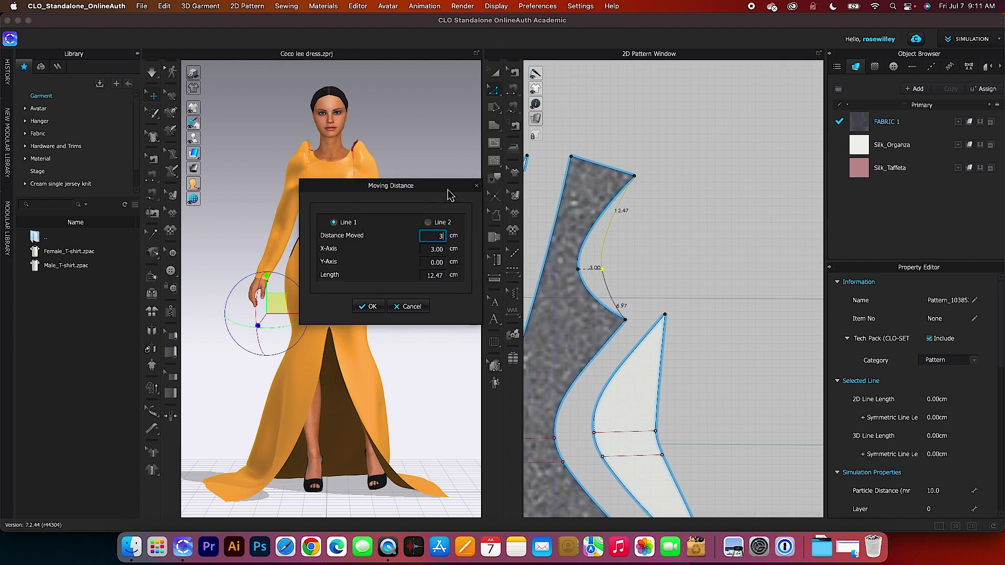
text(2.5)
click(370, 307)
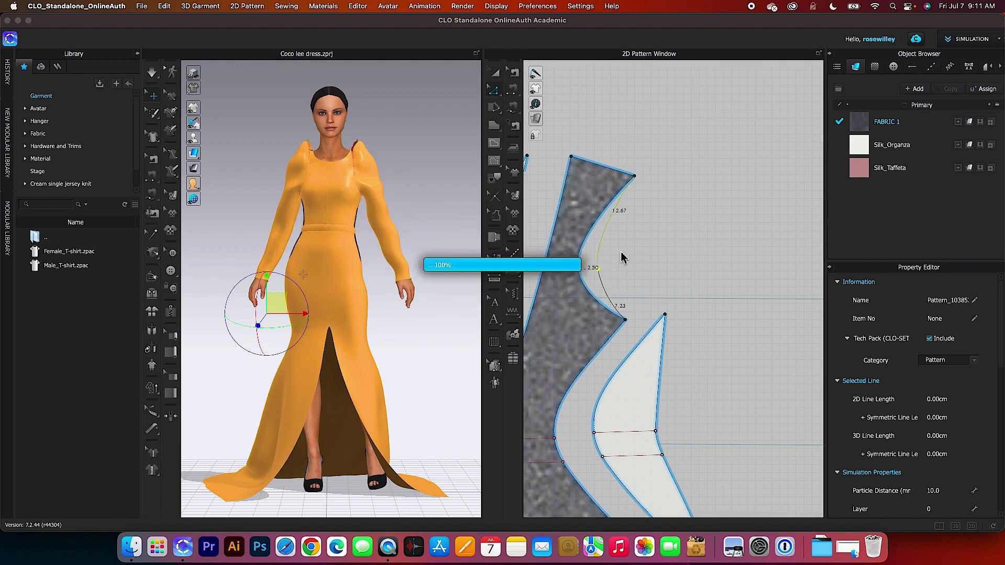
Step: Move the matching armhole curve point on the front panel horizontally outward
scroll(680, 272, down, 4)
scroll(701, 289, up, 5)
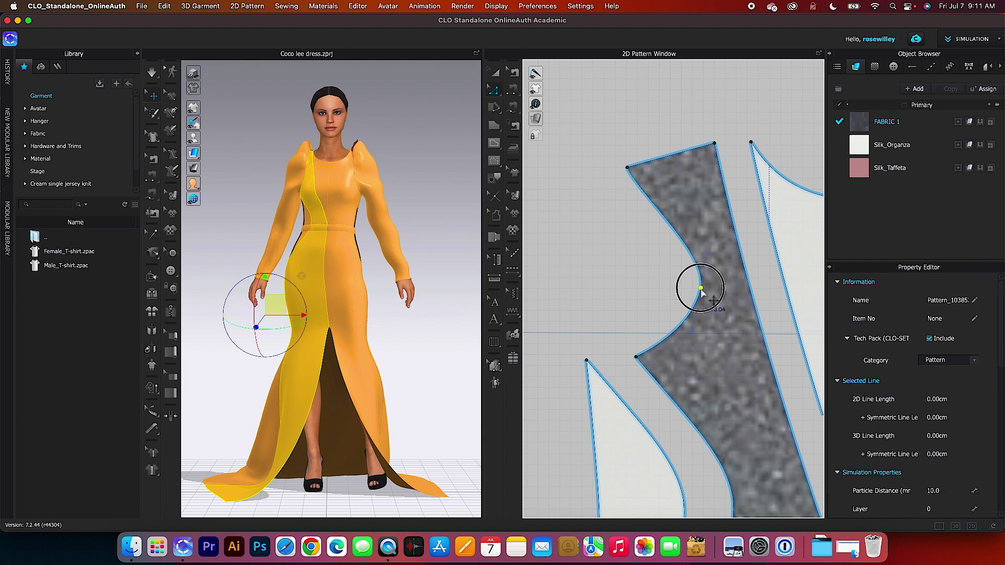
click(701, 294)
key(Escape)
key(v)
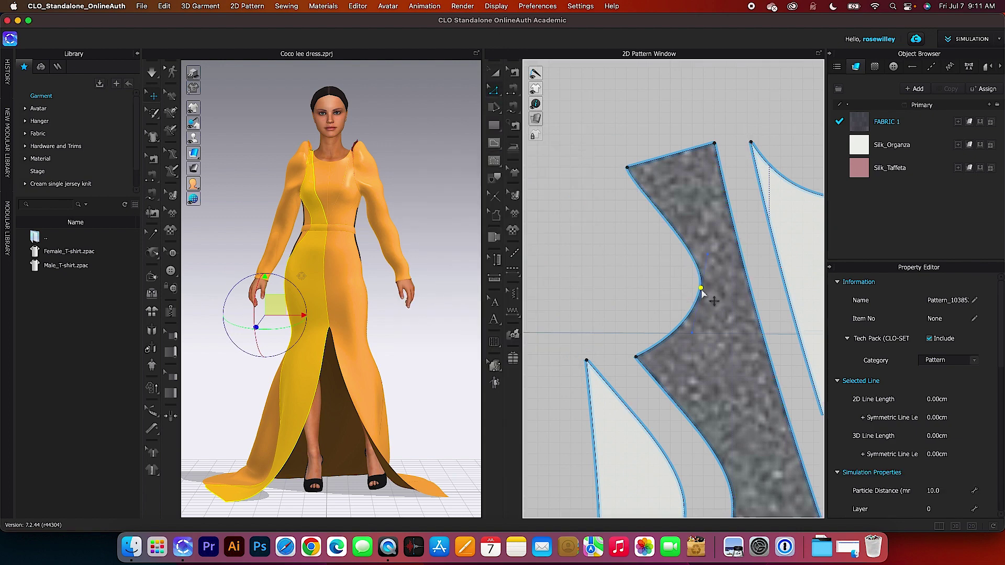
right_click(676, 292)
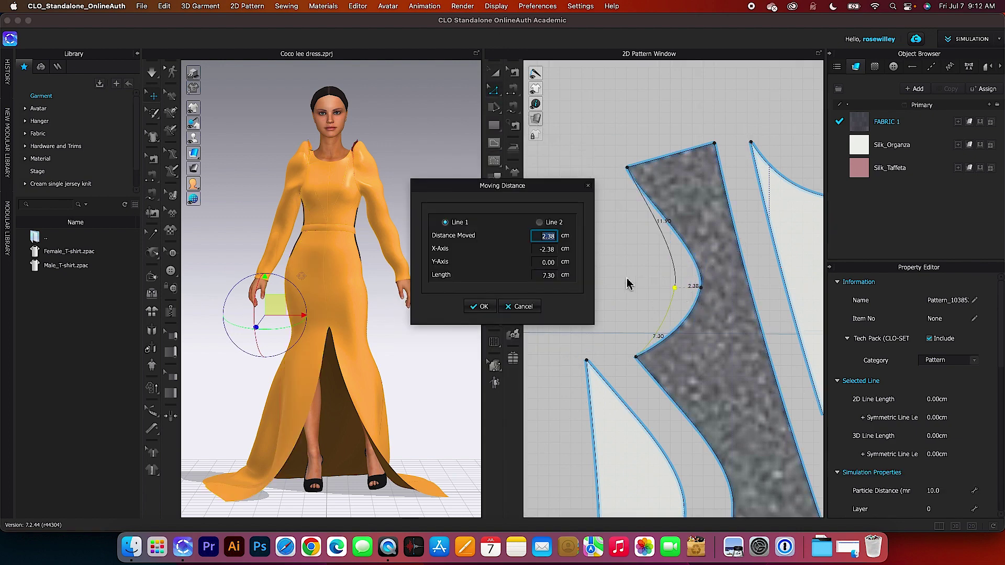
click(484, 308)
Step: Simulate the garment to drape it with the reshaped front and back armholes
scroll(680, 276, down, 5)
scroll(653, 236, up, 5)
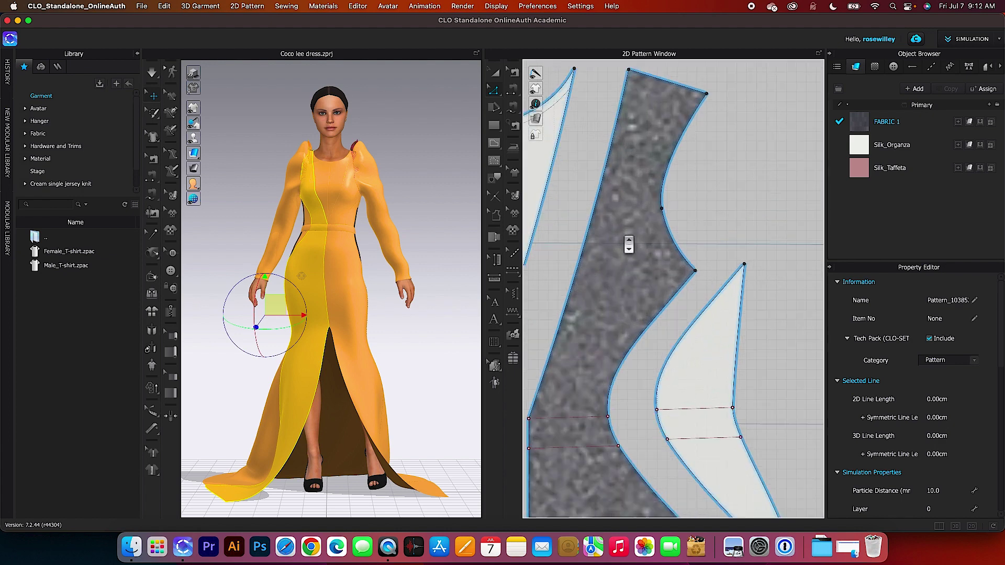
scroll(610, 240, down, 2)
scroll(582, 252, down, 3)
click(422, 248)
right_drag(422, 249, 398, 288)
scroll(398, 288, up, 3)
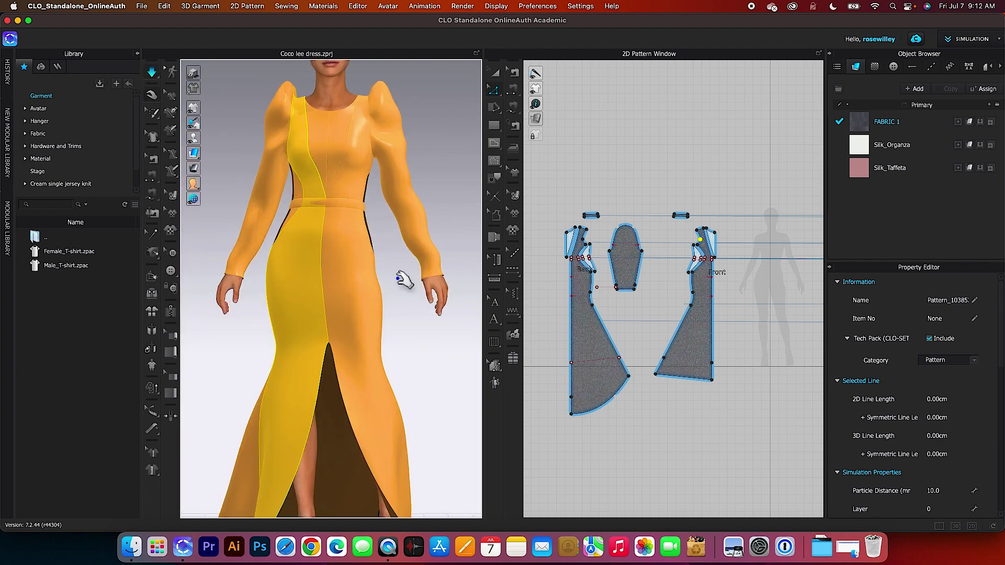
Step: View the whole gown and all pattern pieces, and widen the 3D garment window
scroll(405, 281, down, 3)
click(427, 249)
scroll(705, 229, down, 3)
scroll(706, 229, up, 3)
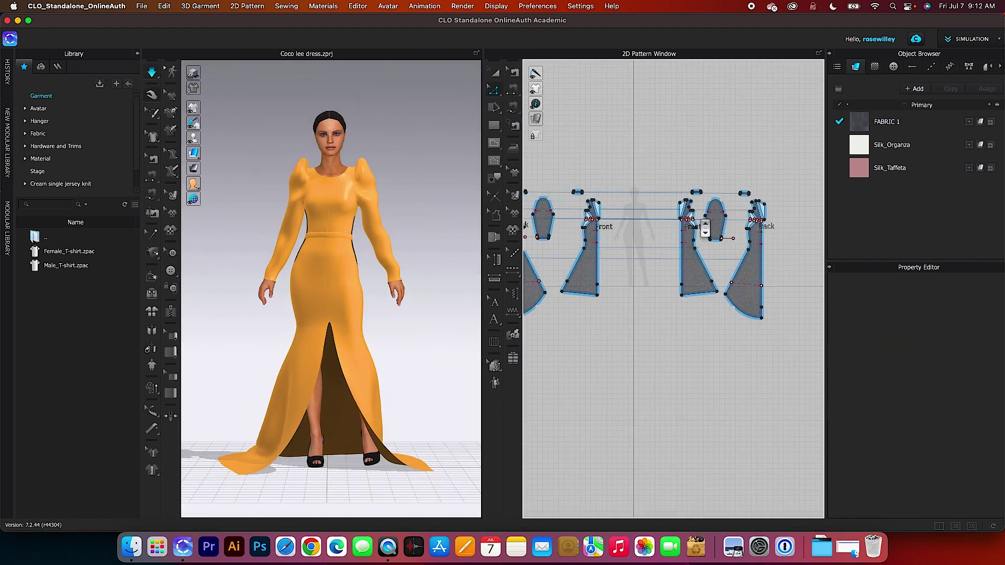
drag(484, 209, 439, 212)
scroll(610, 348, down, 3)
scroll(616, 347, up, 2)
right_click(616, 348)
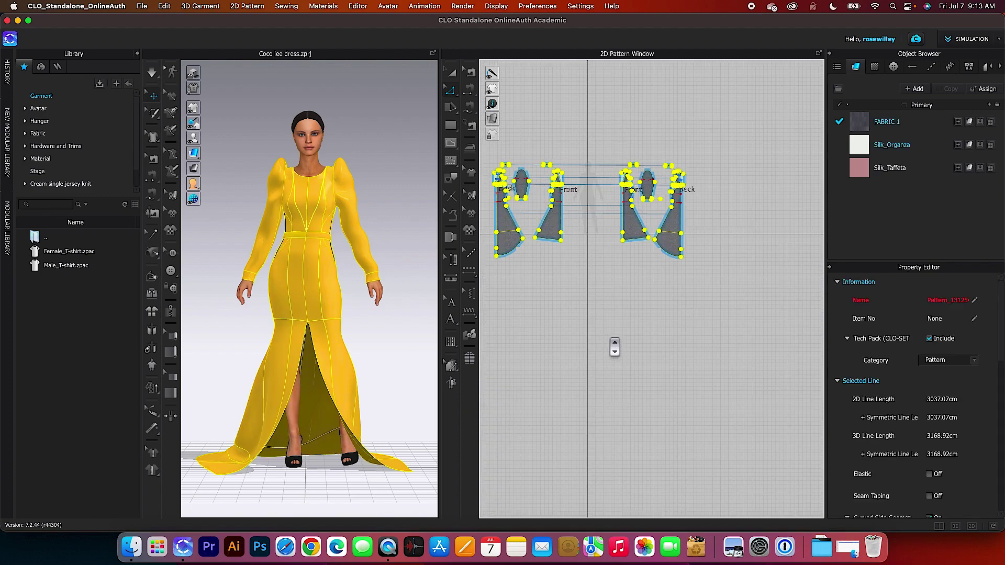
click(602, 325)
click(381, 343)
right_drag(382, 344, 414, 372)
drag(438, 386, 615, 385)
Step: Select FABRIC 1 and show the gown in the 3D window with its textured surface
click(887, 122)
scroll(923, 441, down, 10)
scroll(330, 274, up, 2)
click(199, 153)
click(517, 392)
scroll(511, 397, up, 3)
middle_drag(502, 392, 499, 363)
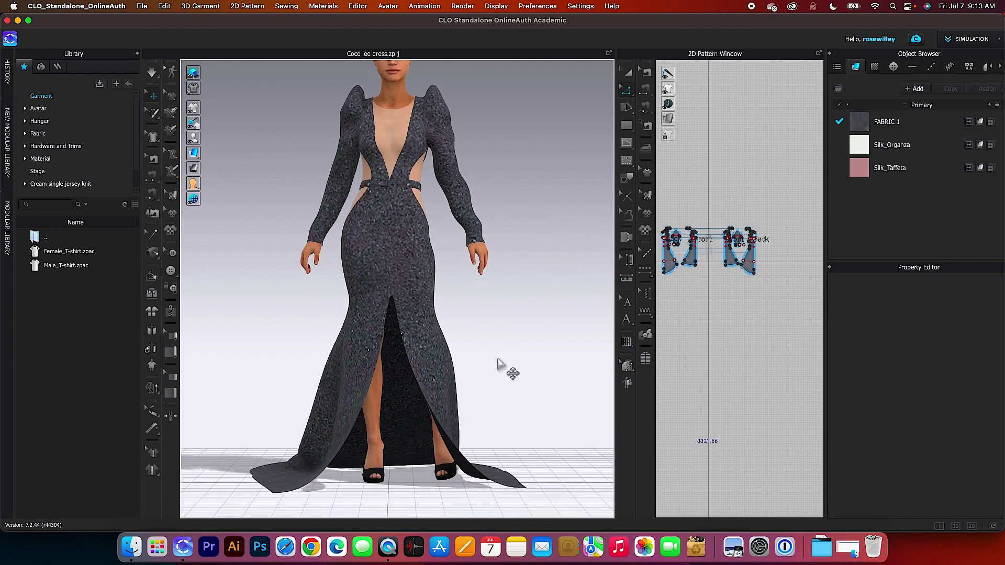
Step: Simulate the gown with its textured fabric and inspect the drape from the side
scroll(522, 386, up, 2)
key(space)
scroll(518, 385, down, 3)
mouse_move(386, 498)
right_down()
mouse_move(482, 489)
mouse_move(482, 498)
mouse_move(377, 494)
right_up()
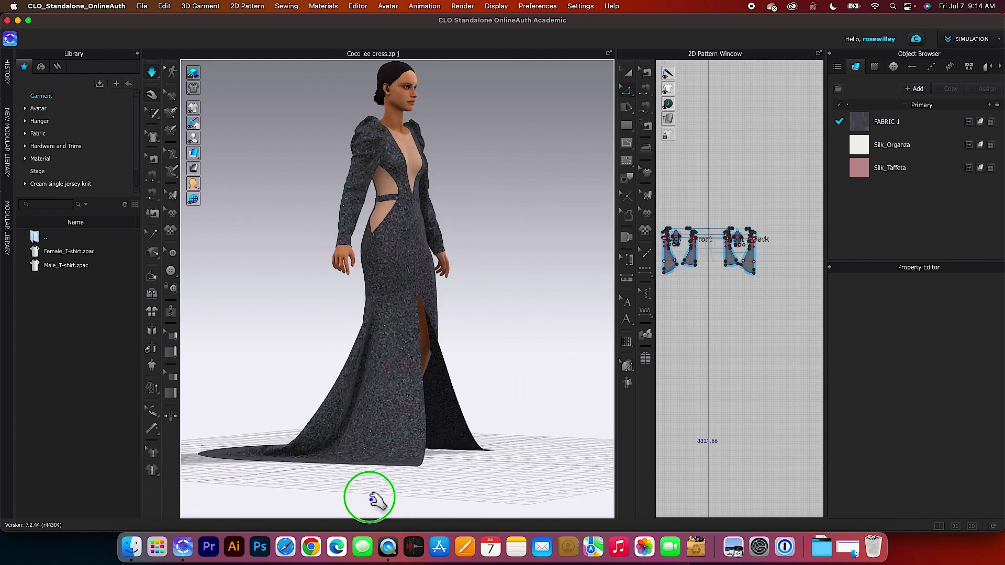
scroll(446, 476, up, 2)
middle_drag(447, 476, 526, 466)
scroll(520, 470, down, 3)
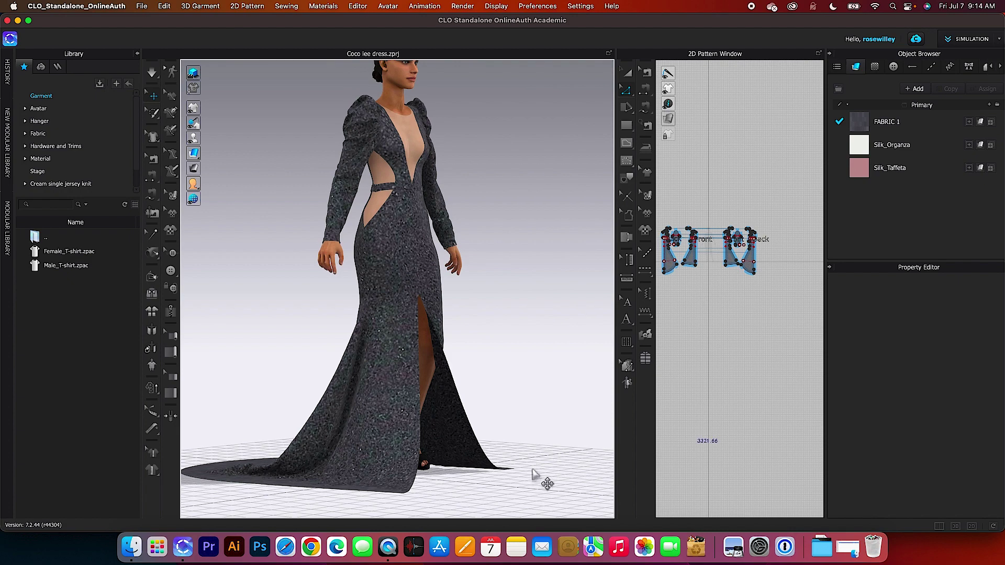
right_drag(557, 430, 522, 423)
Step: Try the Glitter (Render Only) material type on FABRIC 1 and open its glitter colour choice
click(934, 122)
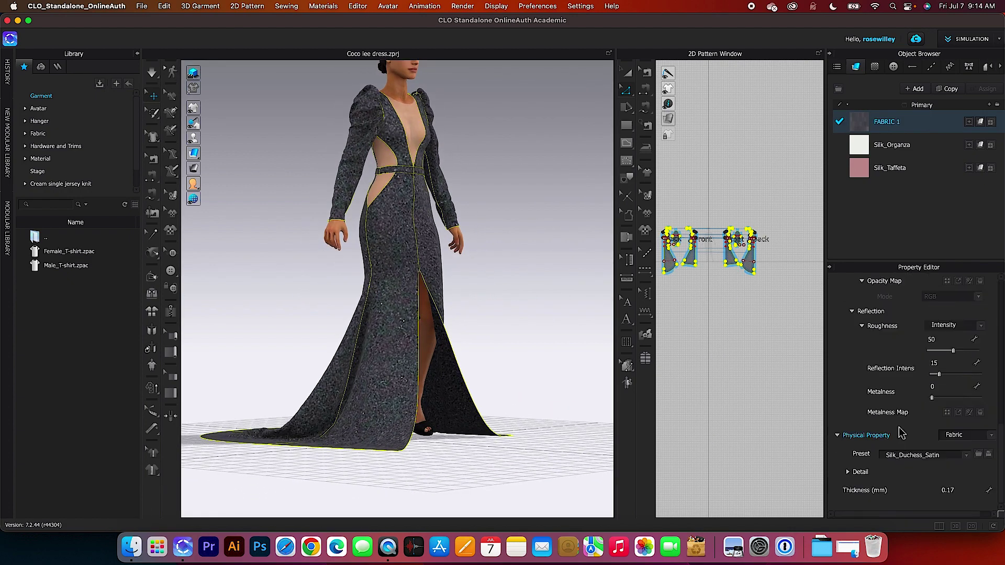
scroll(926, 366, down, 5)
scroll(926, 367, up, 3)
click(937, 313)
scroll(919, 375, down, 2)
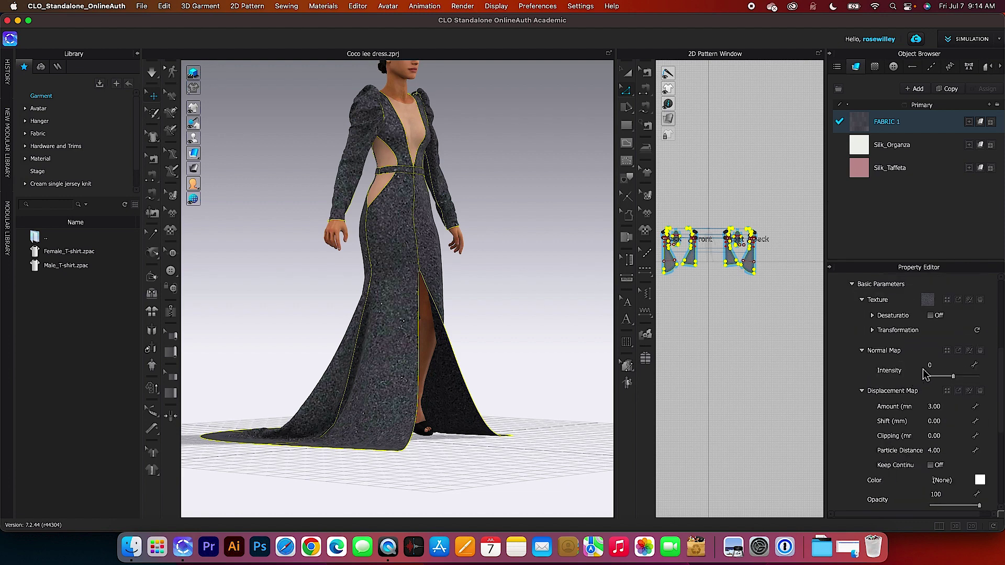
scroll(959, 423, down, 5)
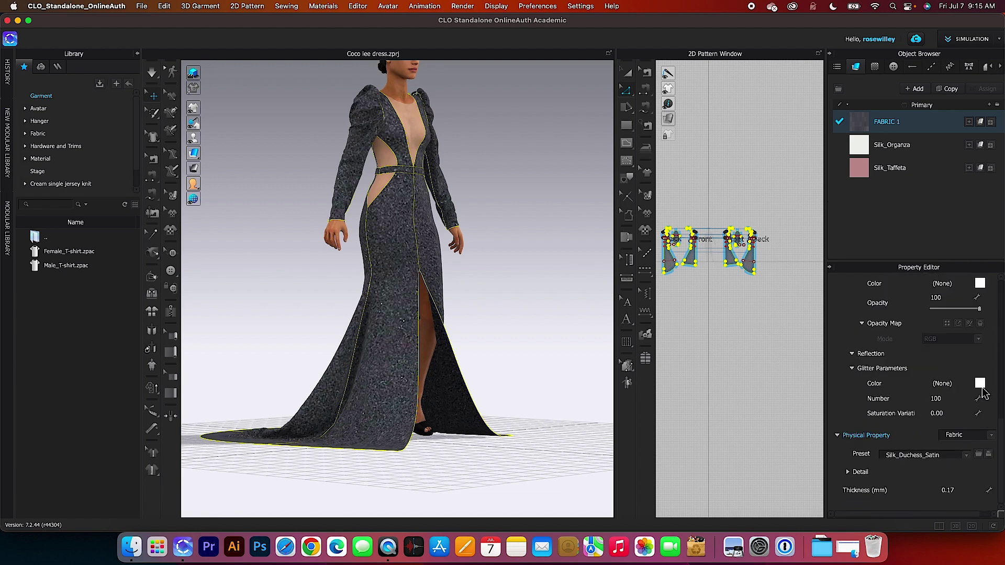
click(980, 383)
drag(480, 103, 671, 103)
click(741, 406)
Step: Set FABRIC 1's material type to Fabric_Silk/Satin and check the sheen on the gown
scroll(922, 385, up, 5)
scroll(922, 387, down, 2)
click(924, 376)
click(930, 320)
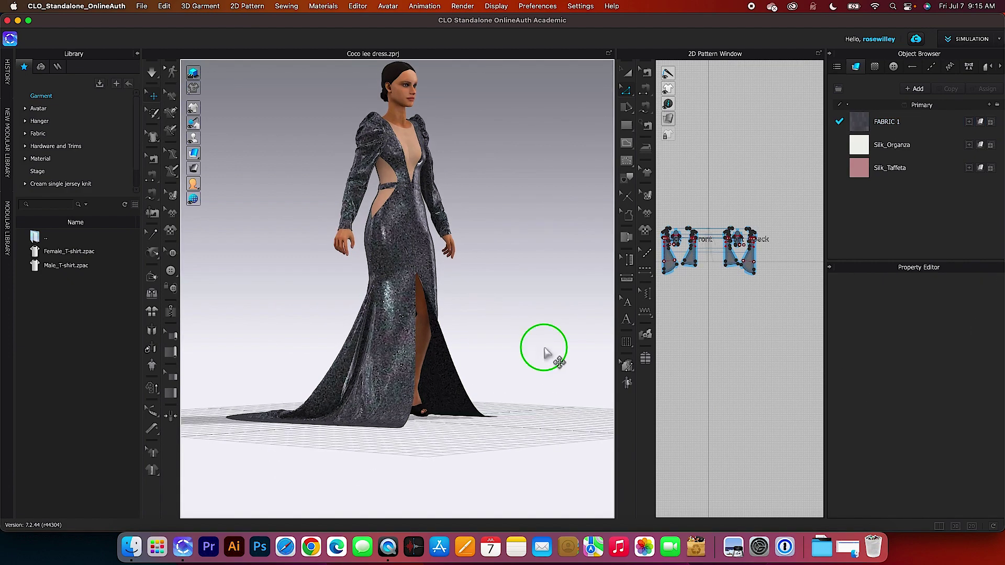
right_drag(545, 355, 521, 359)
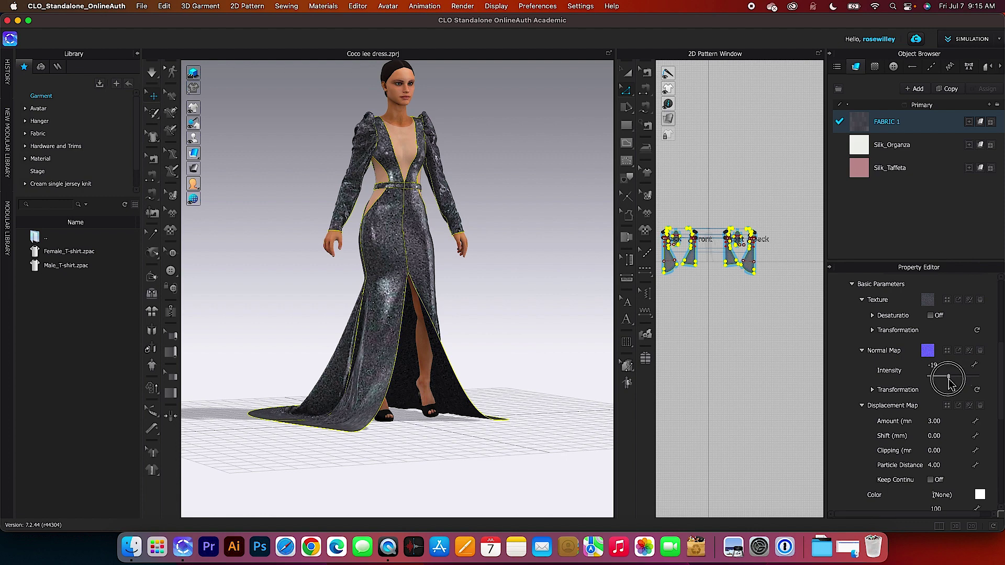
Step: Set the normal map intensity of FABRIC 1 to 19
drag(977, 376, 949, 376)
scroll(890, 375, up, 3)
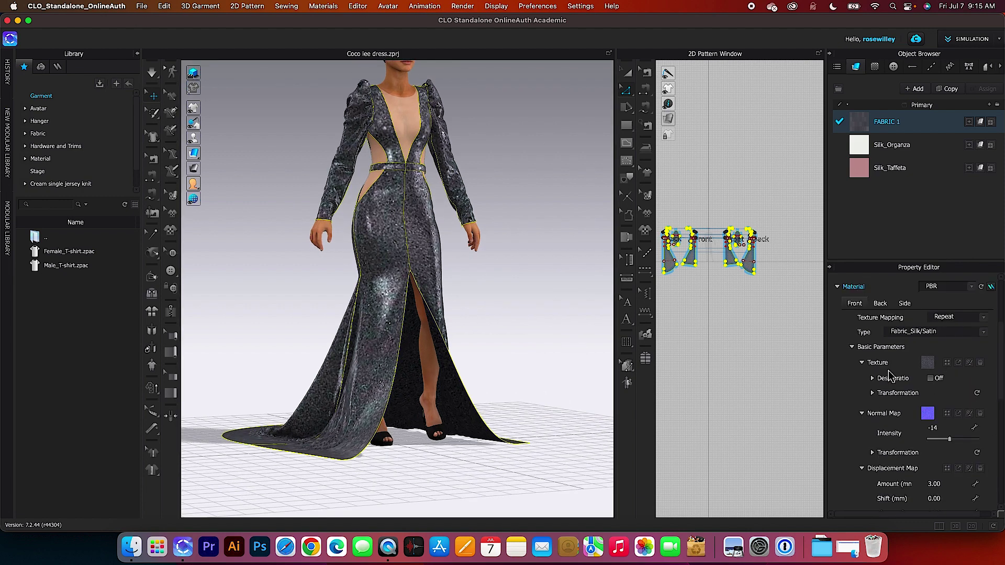
drag(949, 439, 957, 438)
Step: Load gray-sparkle black.jpeg from the Coco lee dress folder as FABRIC 1's normal map and adjust its intensity
scroll(950, 367, down, 3)
click(929, 338)
click(347, 230)
double_click(422, 128)
double_click(421, 128)
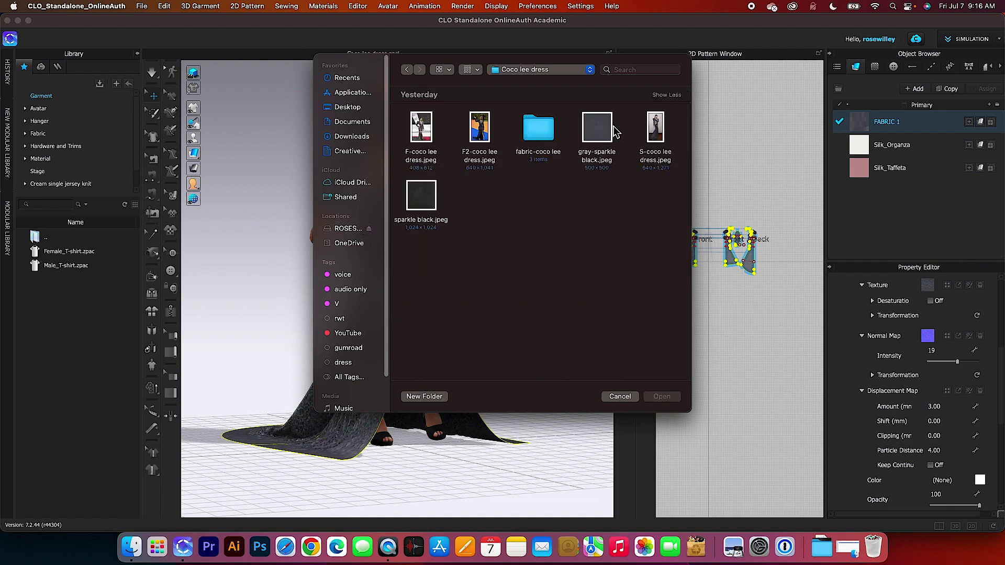
double_click(595, 125)
mouse_move(958, 361)
mouse_down()
mouse_move(935, 362)
mouse_move(969, 363)
mouse_move(958, 372)
mouse_up()
click(526, 316)
scroll(525, 316, down, 3)
scroll(525, 316, up, 3)
Step: Replace FABRIC 1's normal map with the image sparkle black.jpeg
click(887, 121)
click(958, 336)
double_click(415, 216)
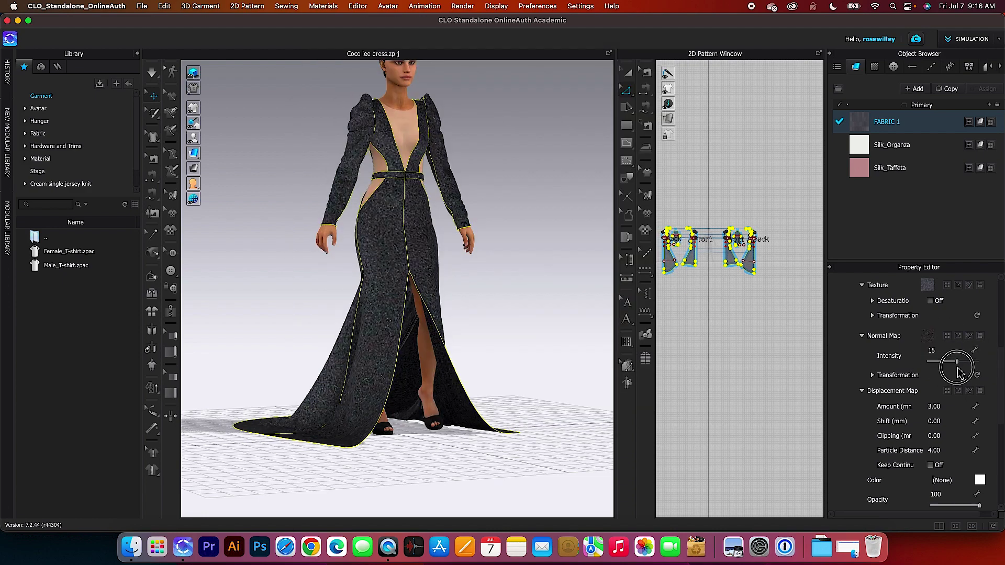
Step: Select all garment pieces and rescale the fabric texture with the Edit Texture tool
click(538, 280)
scroll(497, 287, up, 3)
scroll(492, 288, down, 3)
key(ctrl+a)
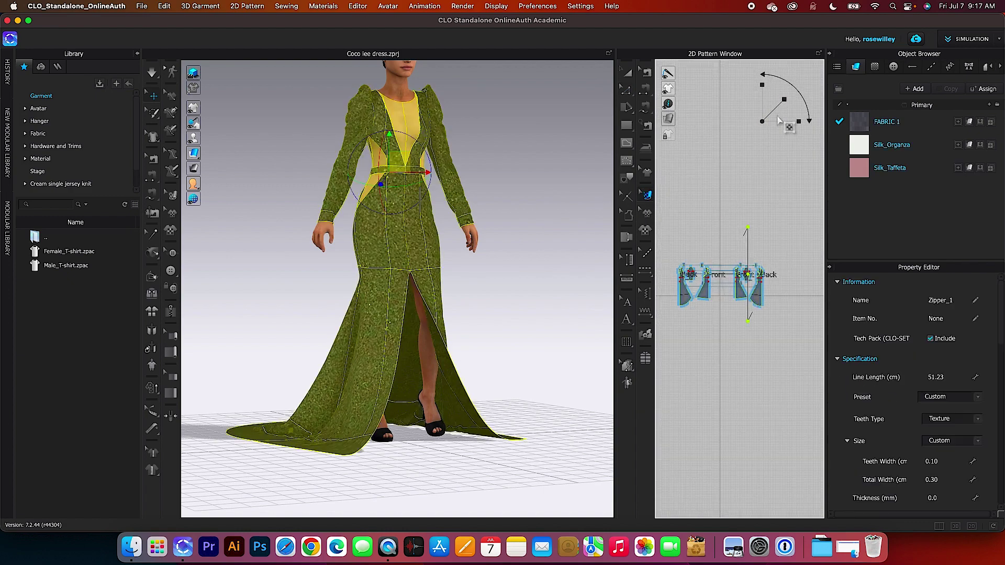
click(527, 258)
scroll(527, 259, down, 2)
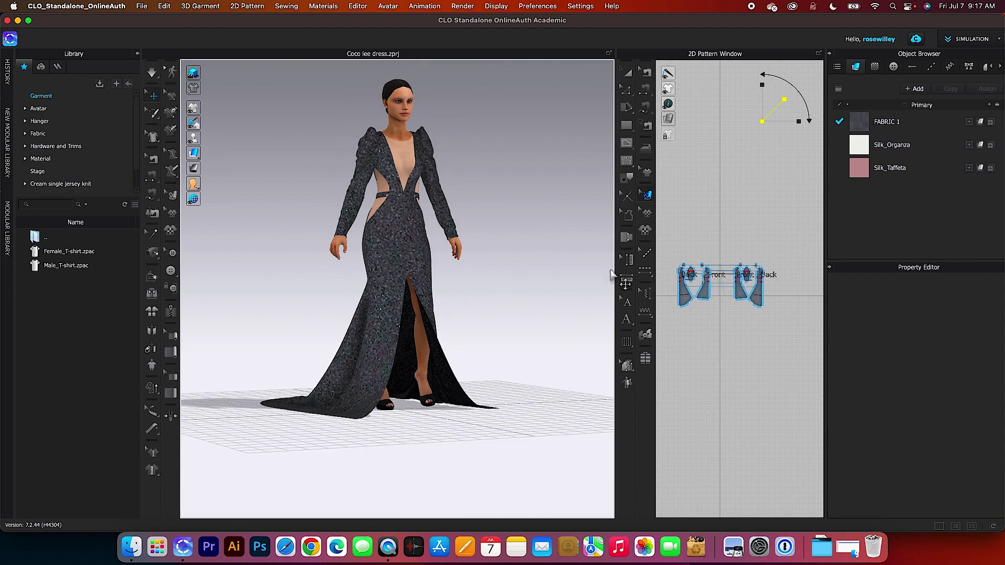
Step: Lower FABRIC 1's normal map intensity below zero and change its material type to Glass (Render Only)
click(930, 126)
mouse_move(952, 360)
mouse_down()
mouse_move(965, 366)
mouse_move(937, 365)
mouse_up()
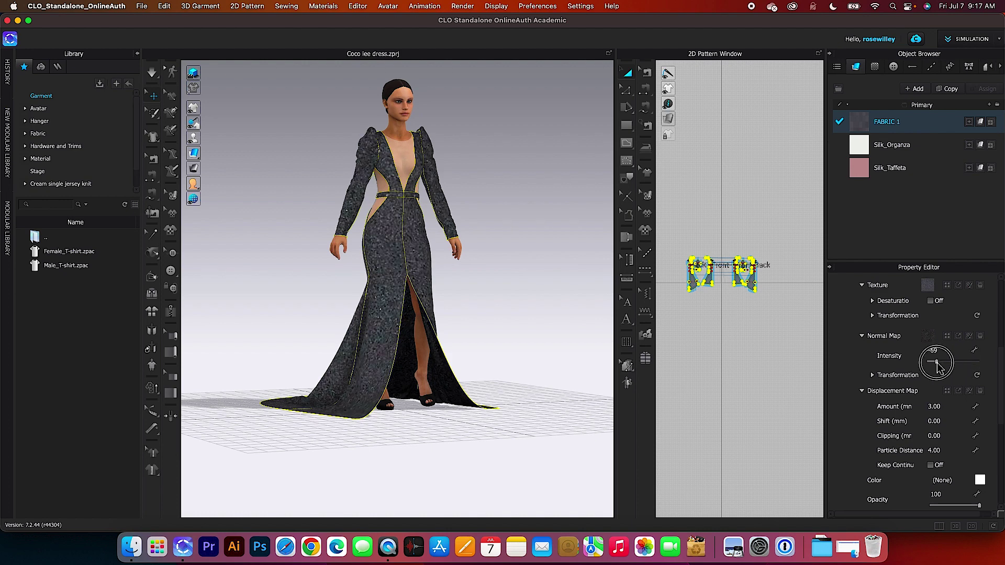
scroll(911, 343, up, 3)
click(932, 318)
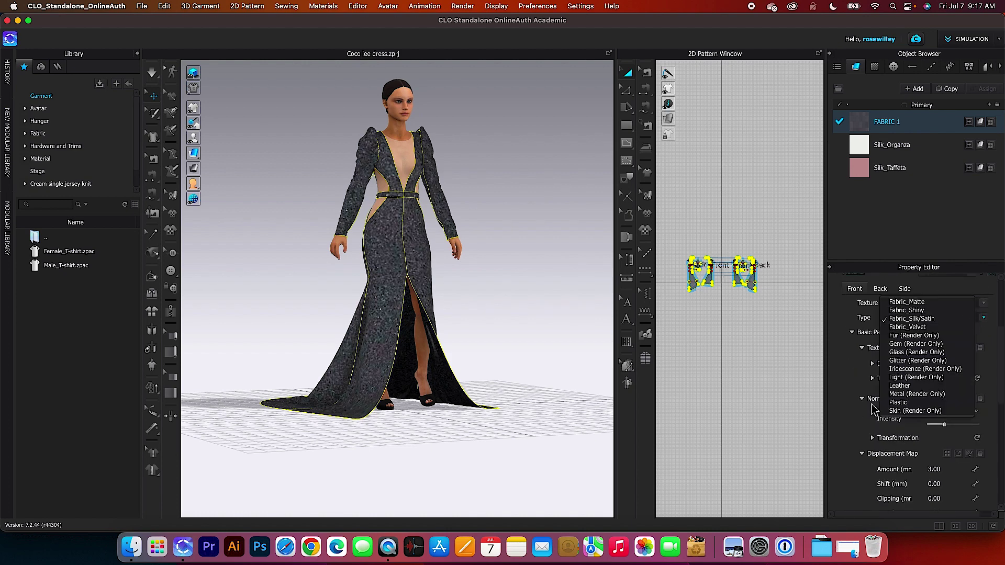
click(911, 352)
scroll(913, 372, up, 3)
scroll(890, 366, down, 10)
scroll(918, 388, up, 10)
scroll(962, 367, down, 3)
Step: Set FABRIC 1's normal map intensity to 1 and inspect the gown from the side
drag(958, 361, 954, 367)
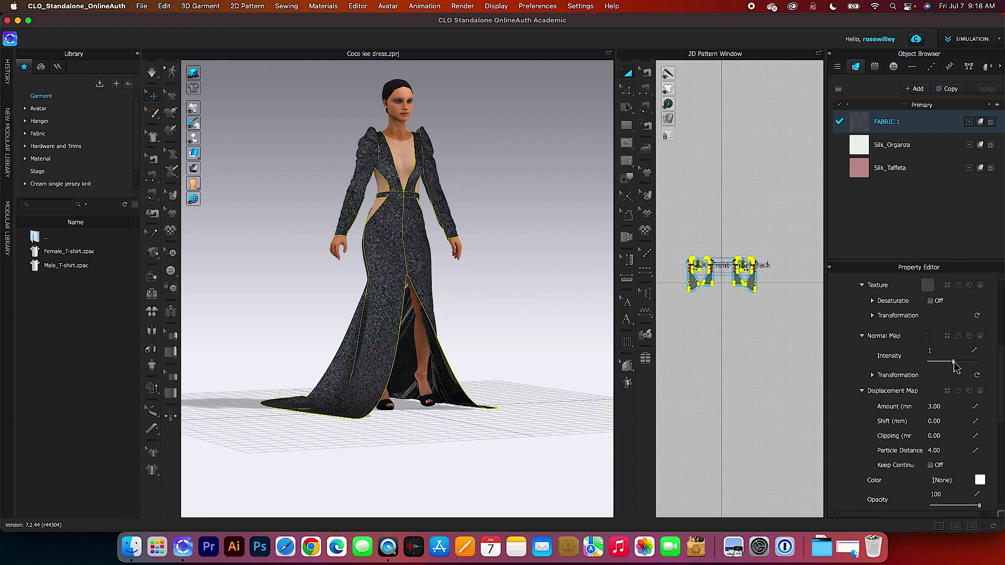
click(498, 293)
scroll(498, 293, up, 3)
right_drag(498, 294, 489, 320)
scroll(504, 322, up, 3)
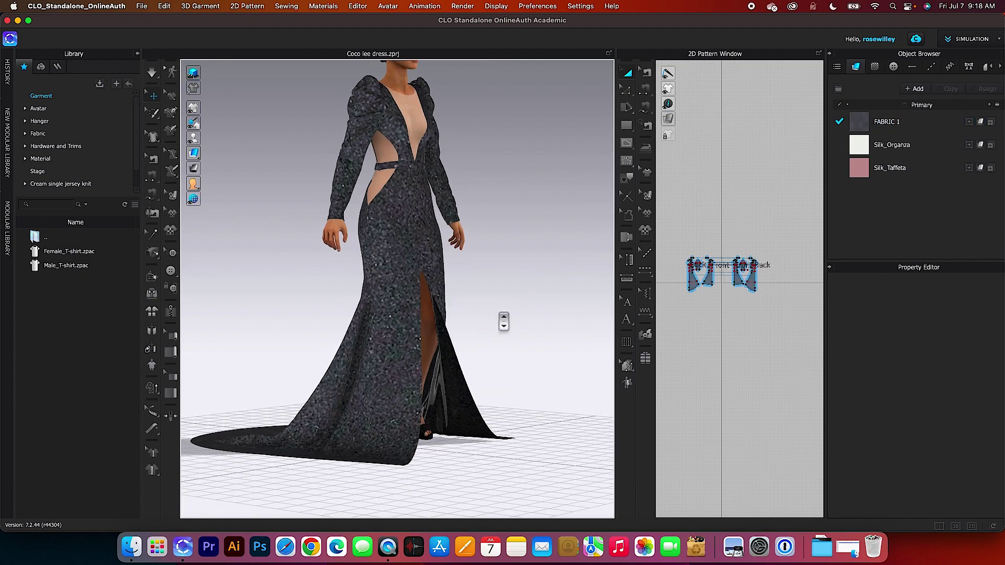
Step: Switch to Preview and open the reference photo F-coco lee dress.jpeg from the Coco lee dress folder
click(733, 547)
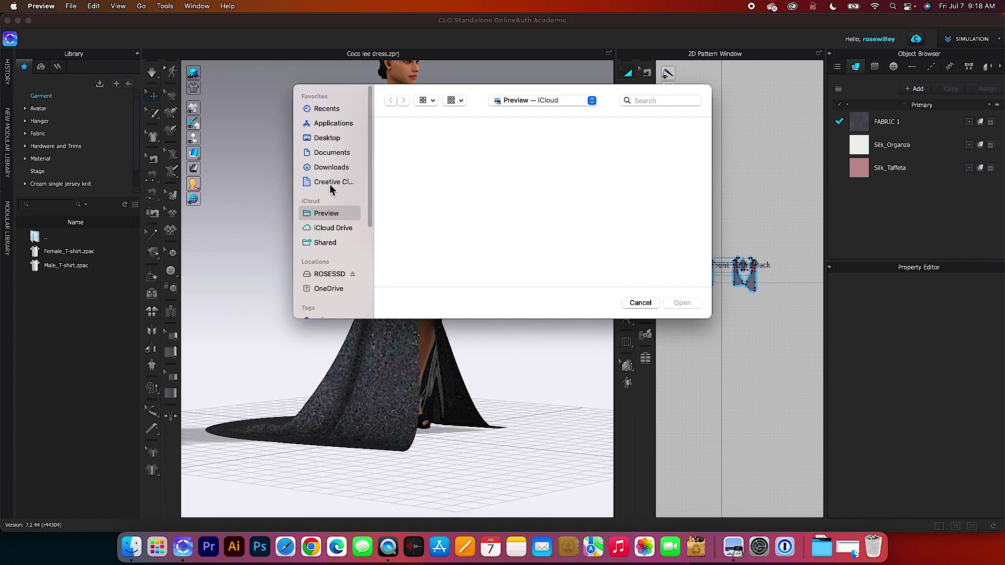
click(327, 108)
scroll(386, 203, down, 2)
click(329, 288)
double_click(404, 160)
click(405, 160)
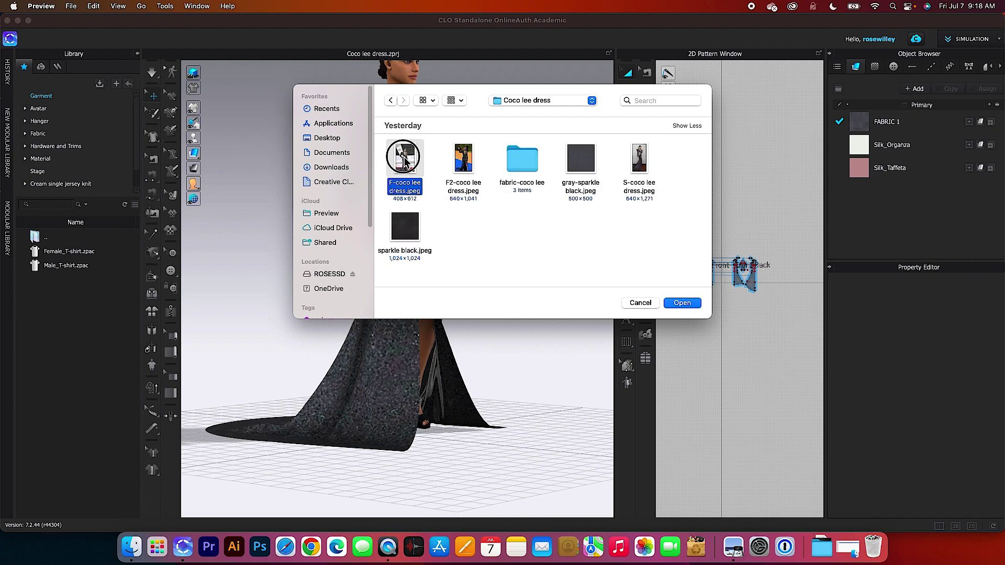
double_click(404, 159)
Step: Put away the Finder window and move the reference photo aside to compare it with the 3D gown
click(131, 547)
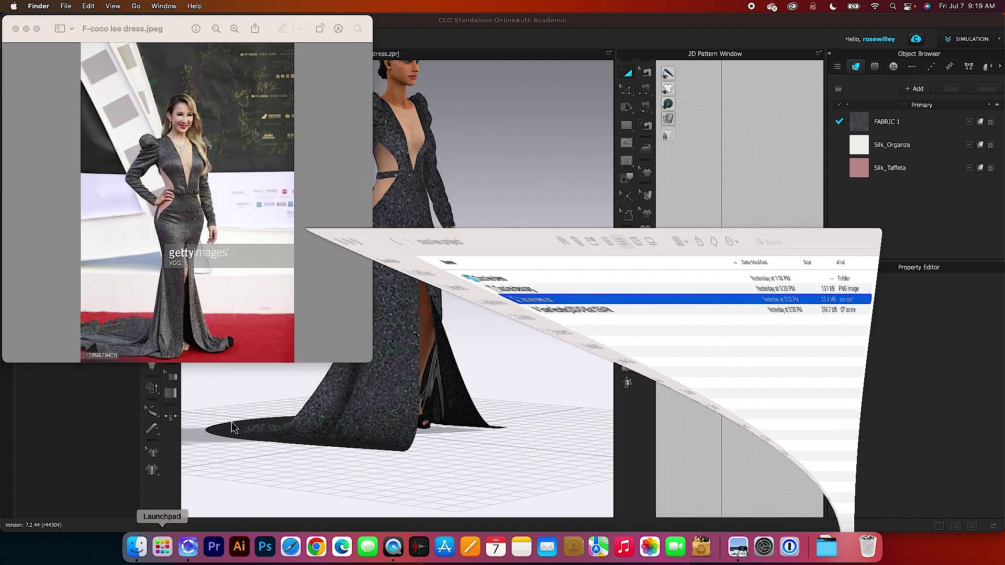
click(147, 87)
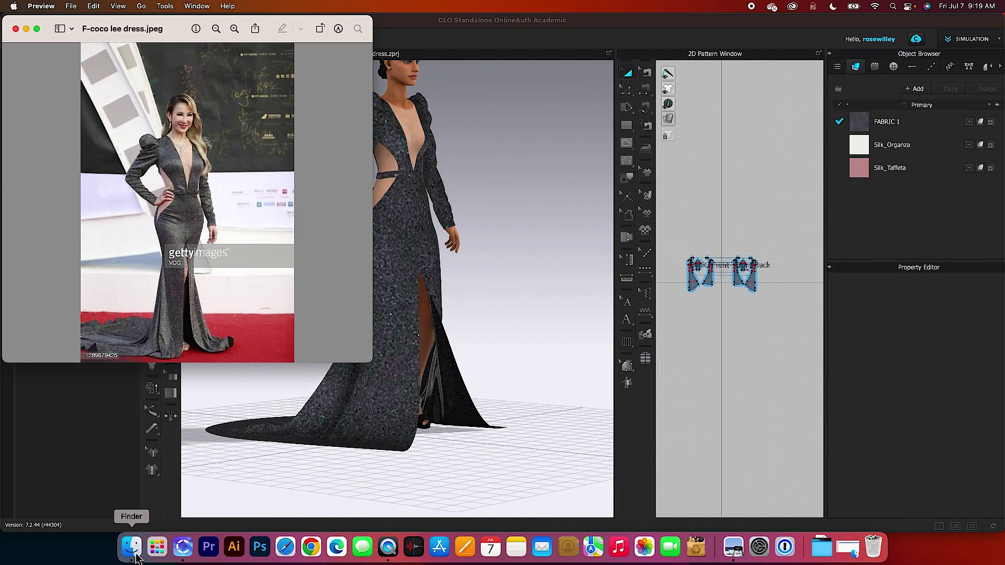
drag(110, 27, 692, 50)
Step: View the gown from the front and set FABRIC 1's material type to Iridescence (Render Only)
right_drag(484, 292, 494, 321)
scroll(498, 323, up, 3)
click(534, 328)
scroll(532, 329, down, 2)
scroll(532, 329, up, 2)
click(887, 122)
scroll(932, 367, up, 5)
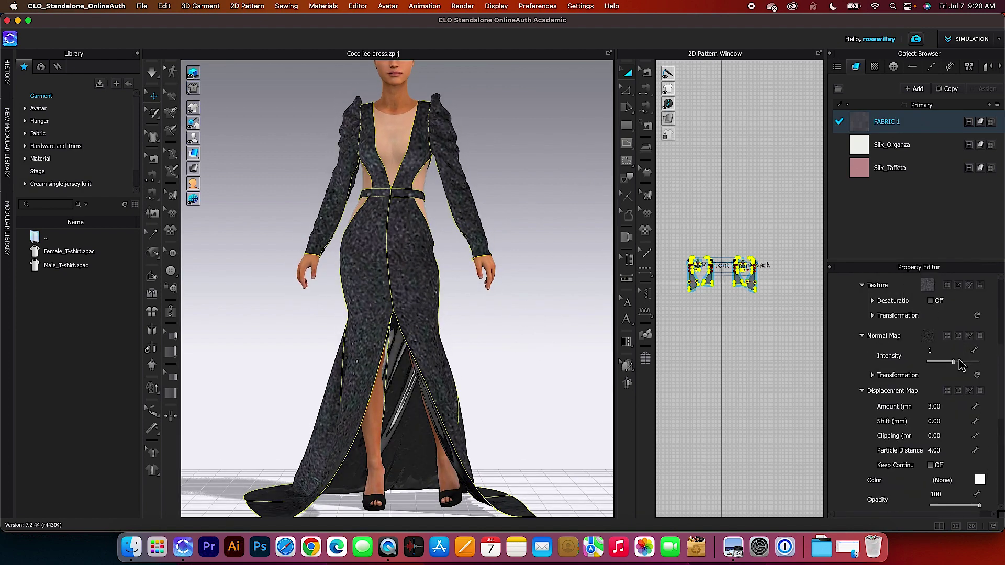
scroll(944, 336, up, 5)
scroll(942, 335, down, 2)
click(528, 339)
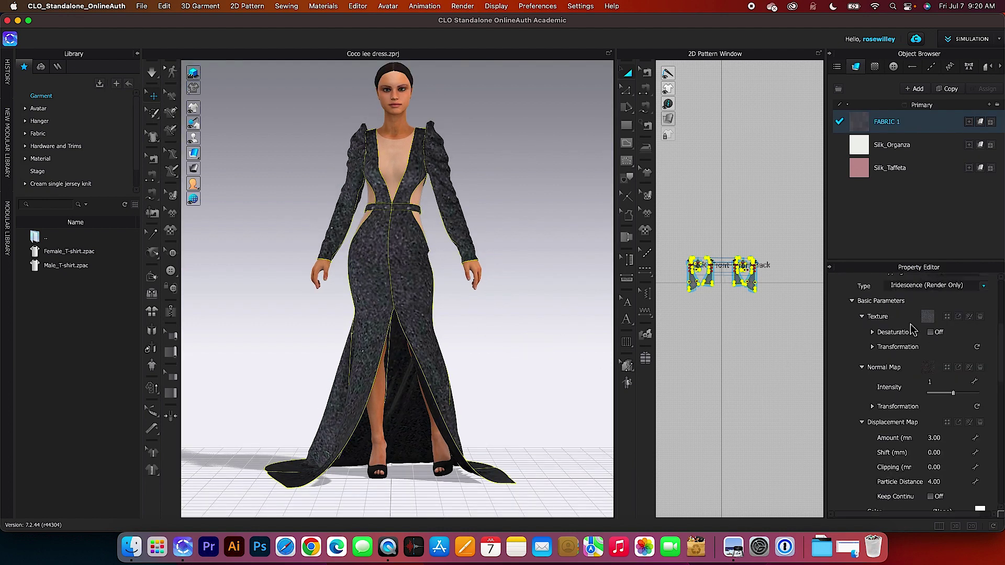
scroll(912, 330, up, 5)
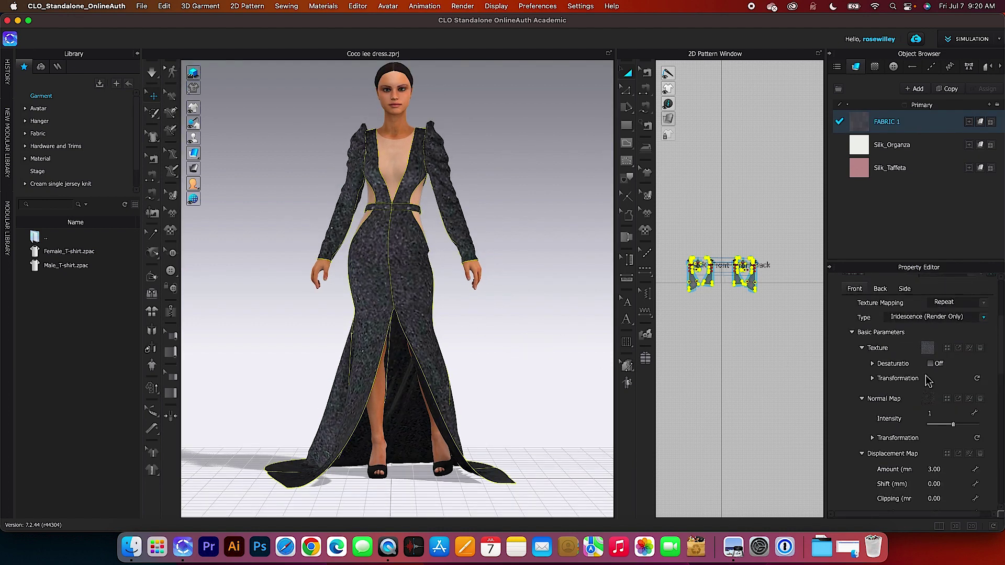
Step: Choose a different material type for FABRIC 1 and check its look on the gown's front
click(932, 335)
scroll(924, 280, down, 6)
click(550, 341)
right_drag(503, 352, 522, 365)
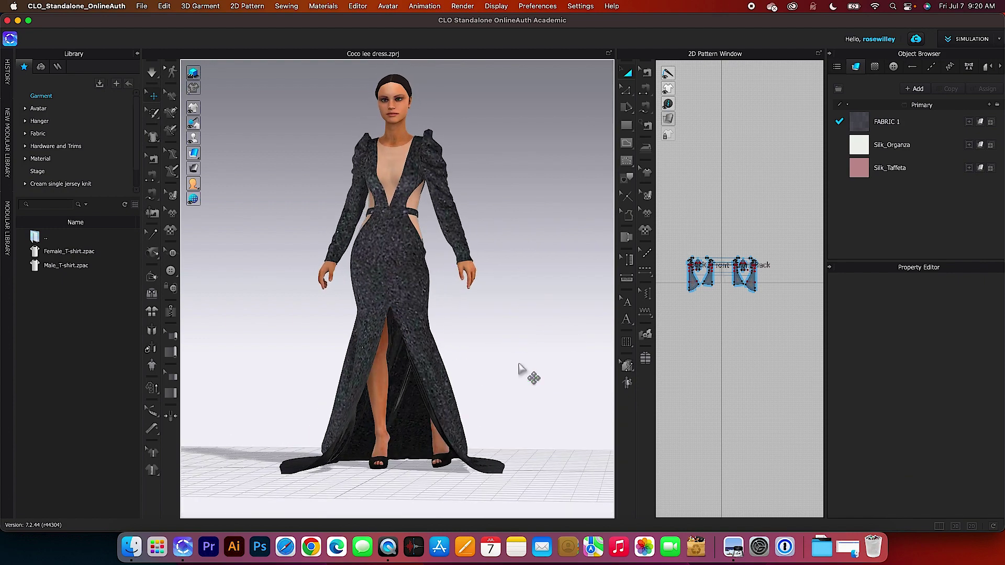
Step: Inspect the gown closely from its opposite side and widen the 2D pattern window
right_drag(547, 417, 494, 404)
scroll(494, 399, down, 2)
scroll(495, 399, up, 2)
scroll(493, 371, up, 2)
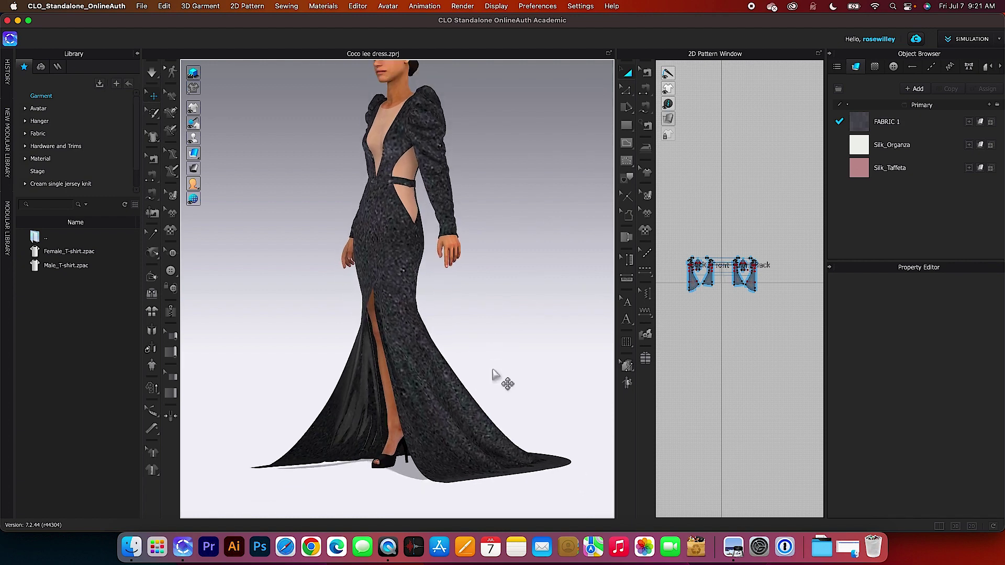
scroll(619, 302, up, 2)
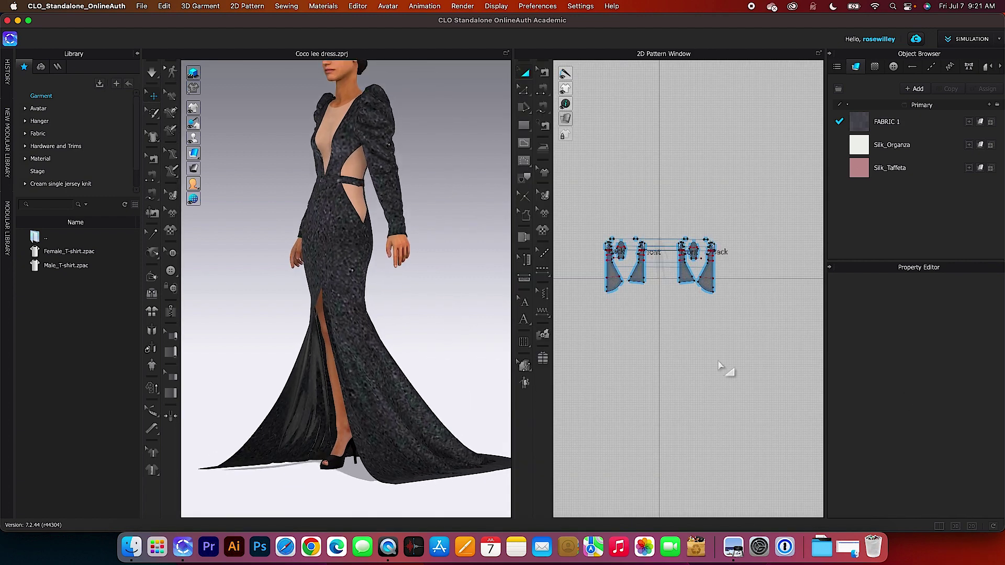
scroll(736, 340, up, 2)
drag(616, 322, 556, 326)
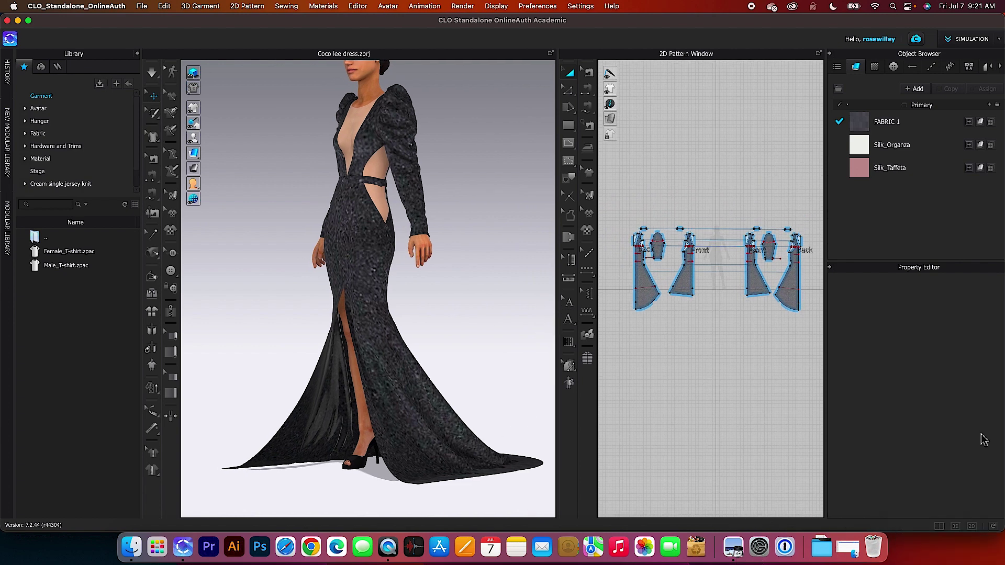
Step: Switch to Finder, open the reference photo F2-coco lee dress.jpeg, and place it next to the first photo
click(132, 547)
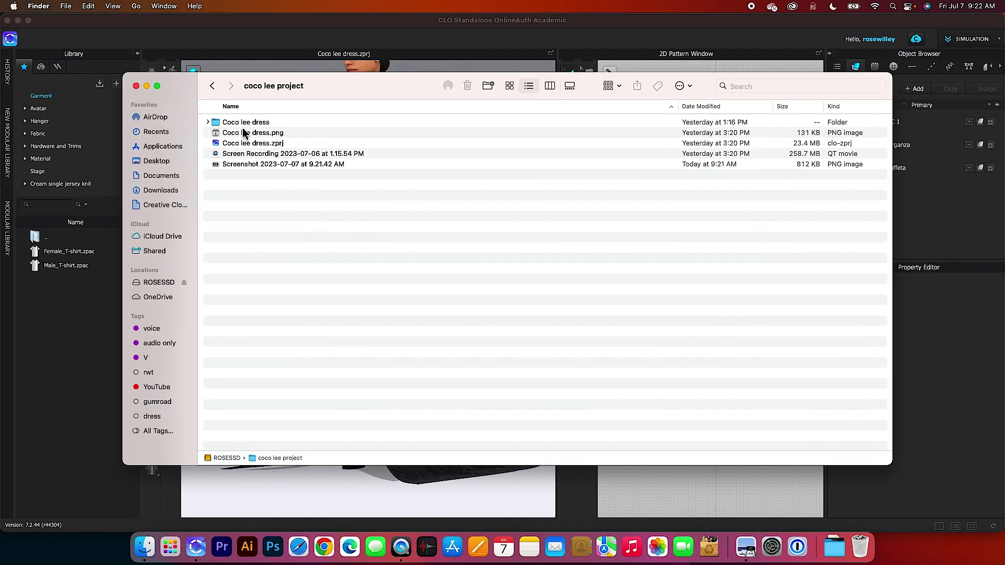
double_click(223, 134)
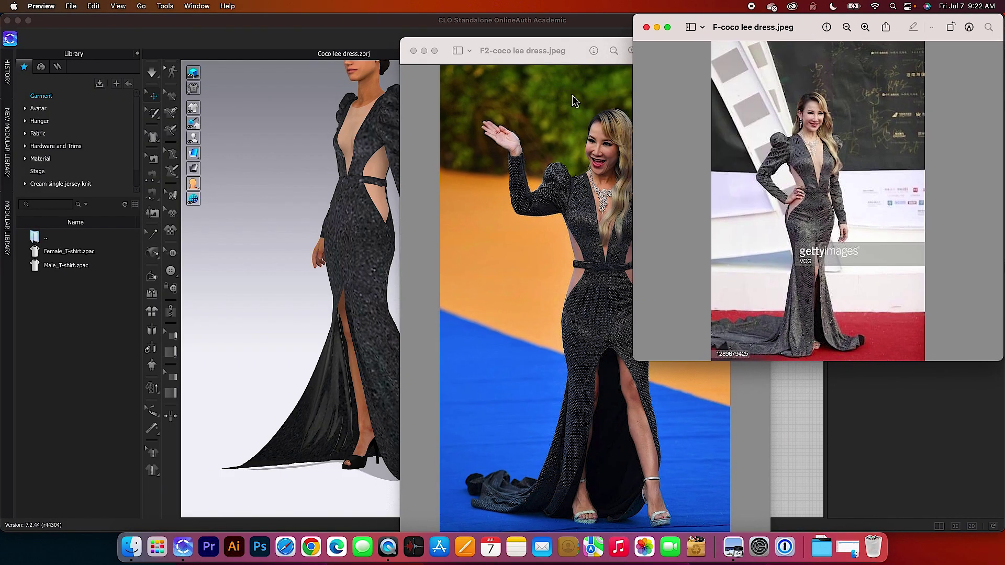
drag(555, 51, 620, 28)
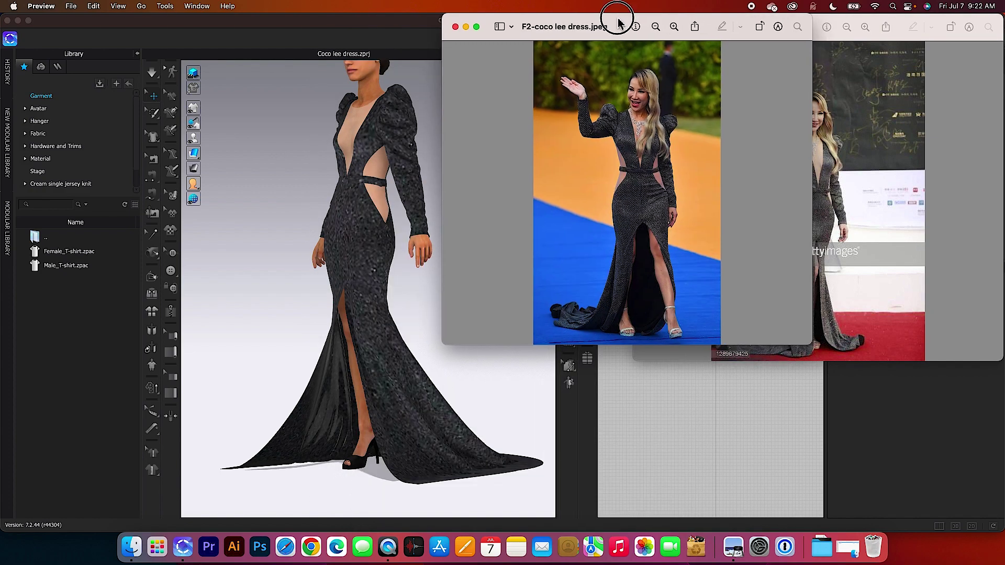